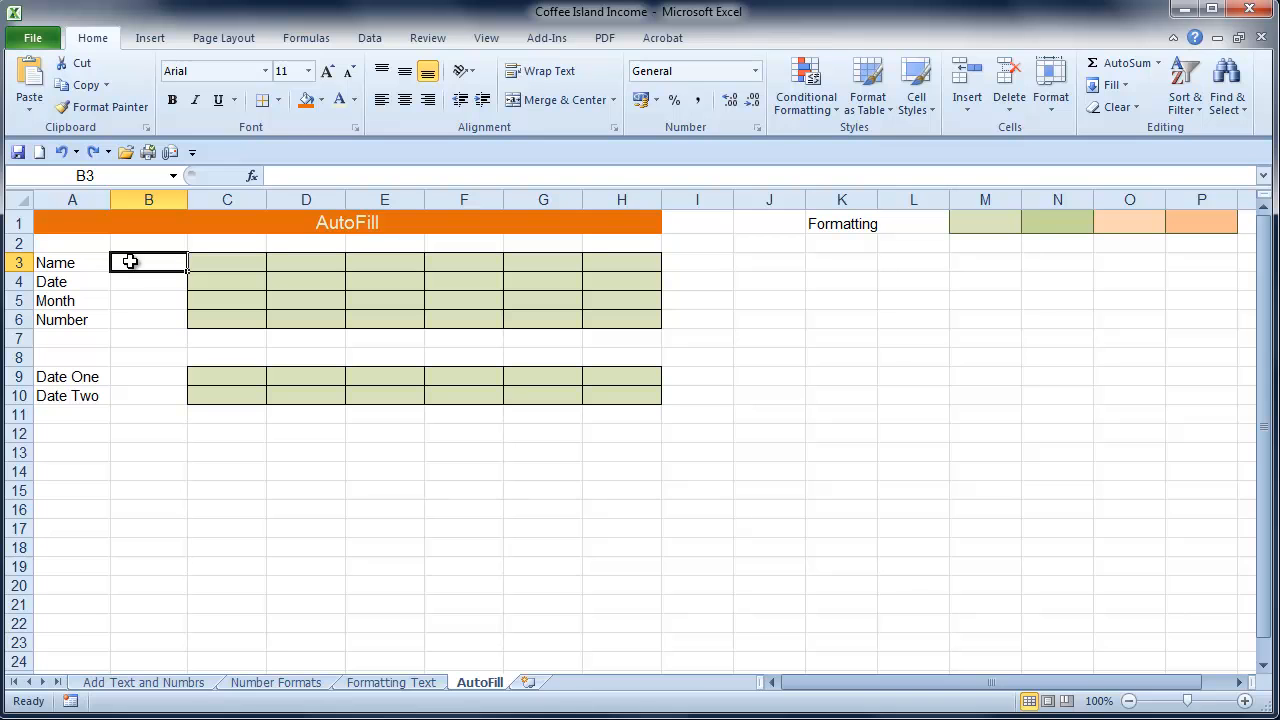
Enter a person's first name in B3 and AutoFill it across the Name row to H3
type("Shelley")
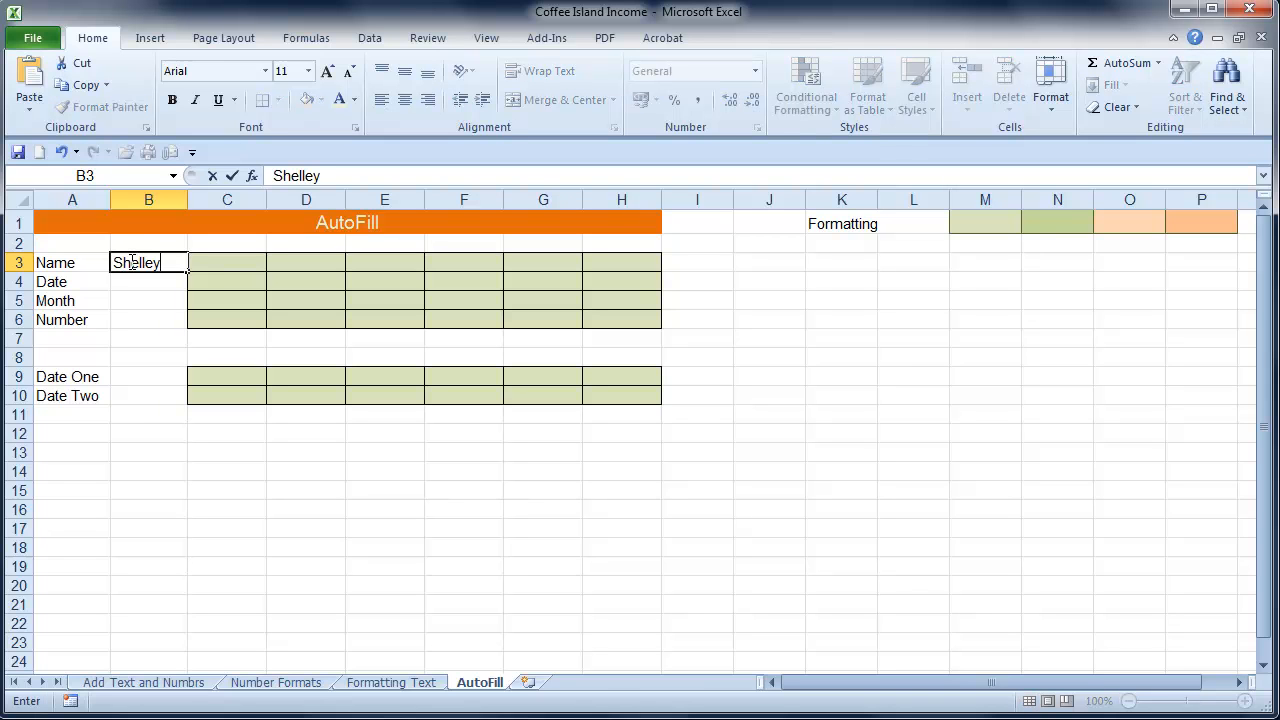
key("Return")
key("Up")
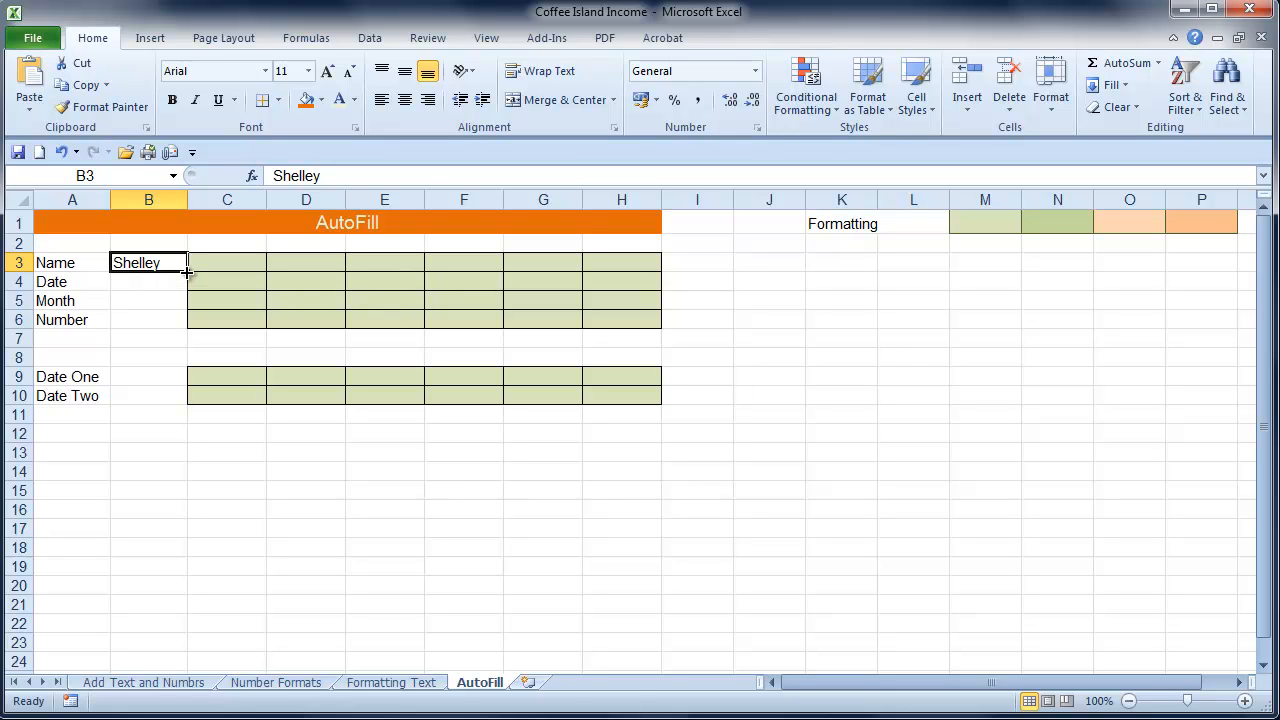
left_click_drag(186, 271, 186, 271)
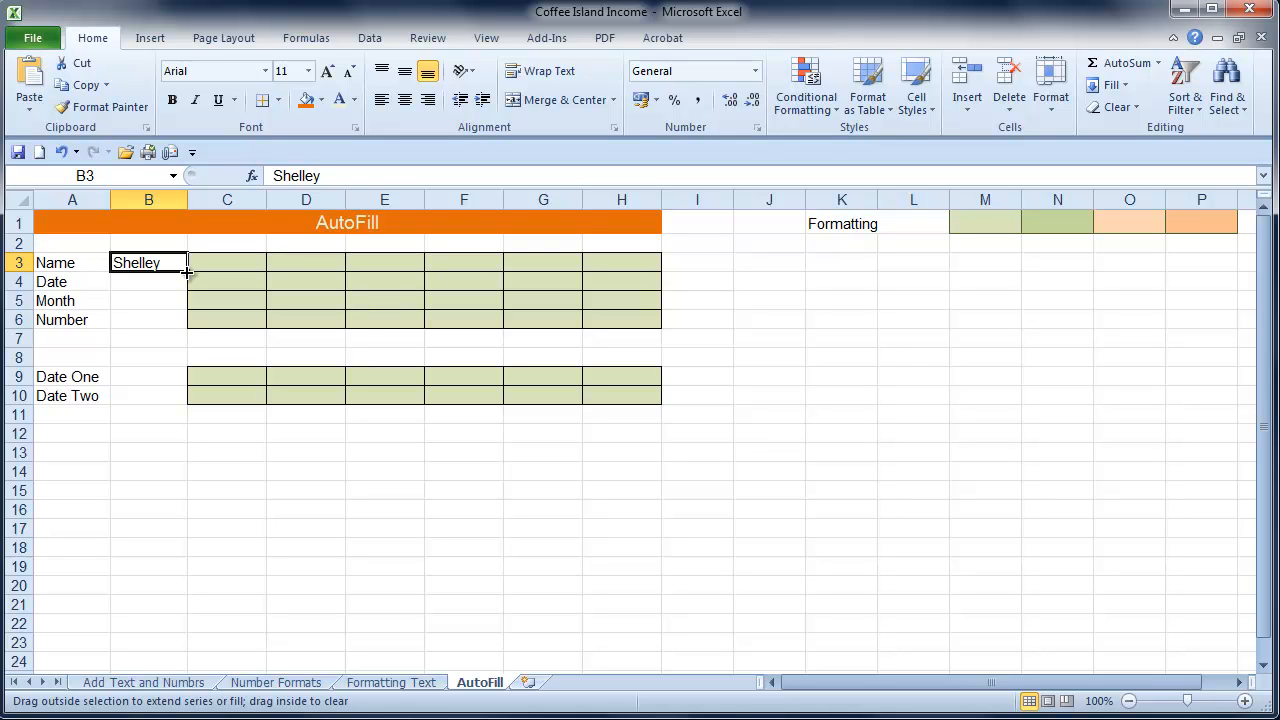
left_click_drag(186, 271, 630, 273)
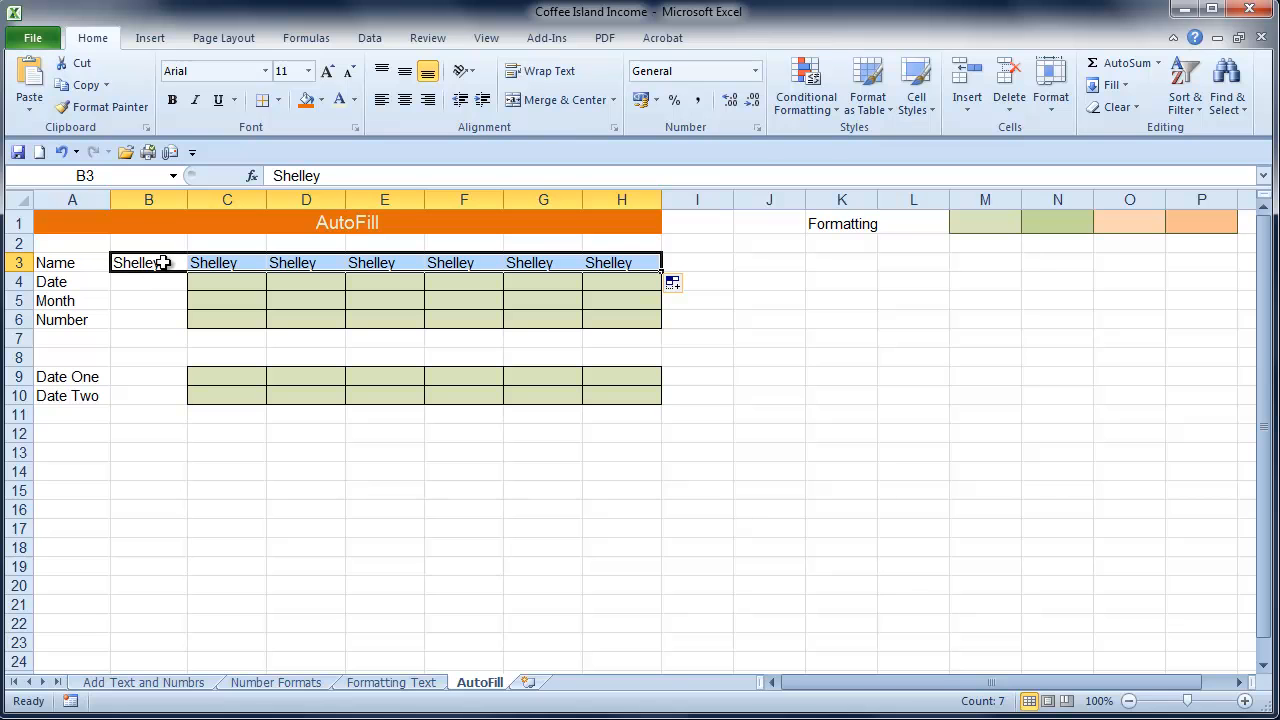
Try Fill Formatting Only on the Name row's AutoFill, and switch it to Fill Without Formatting
left_click(684, 290)
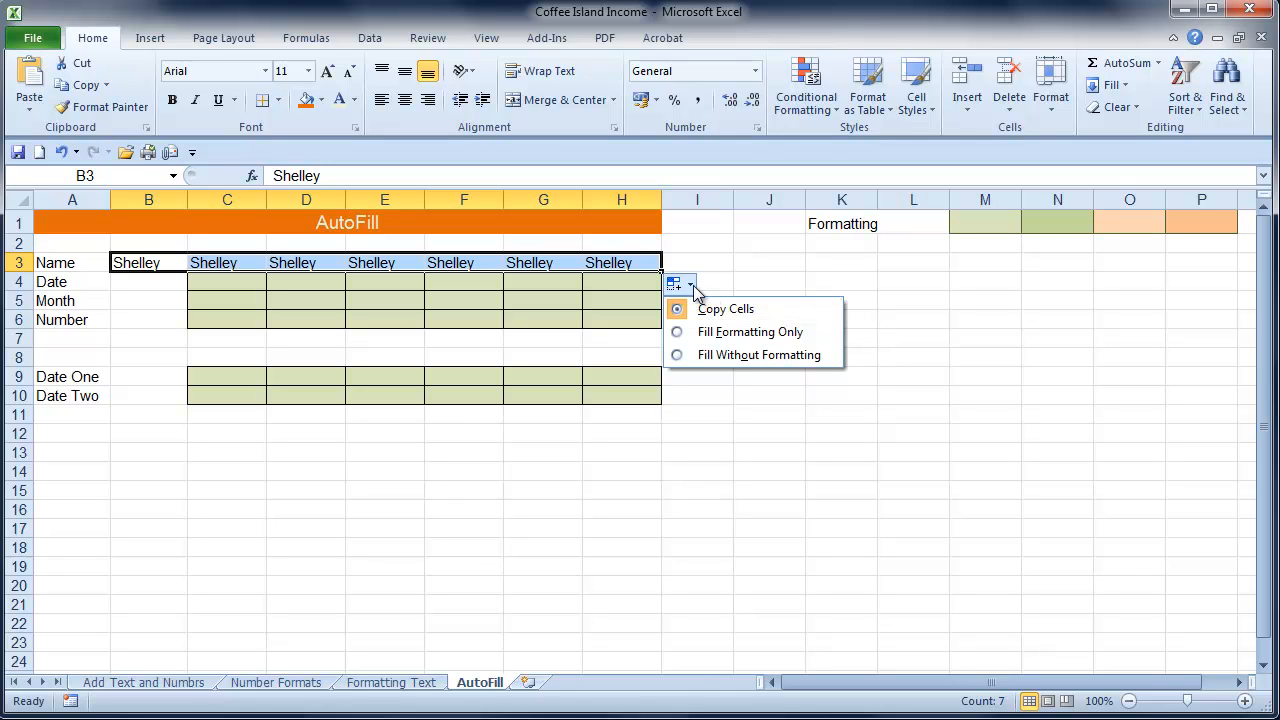
left_click(748, 333)
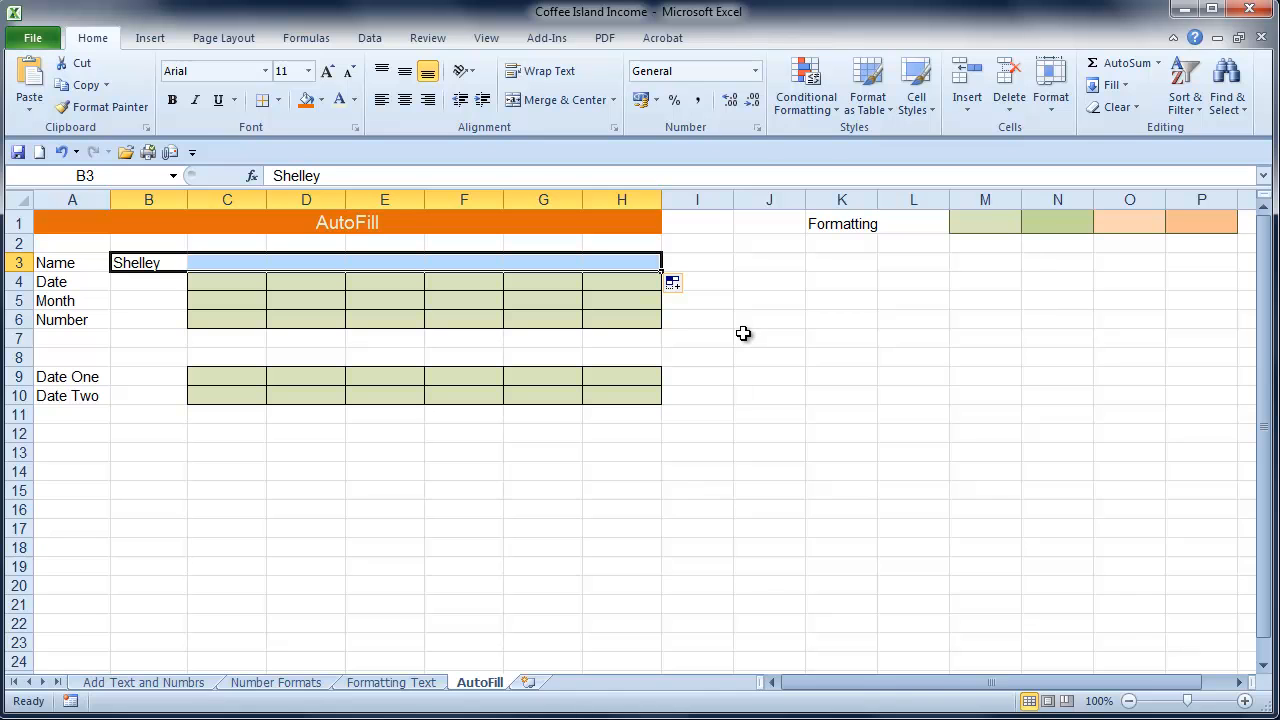
left_click(678, 286)
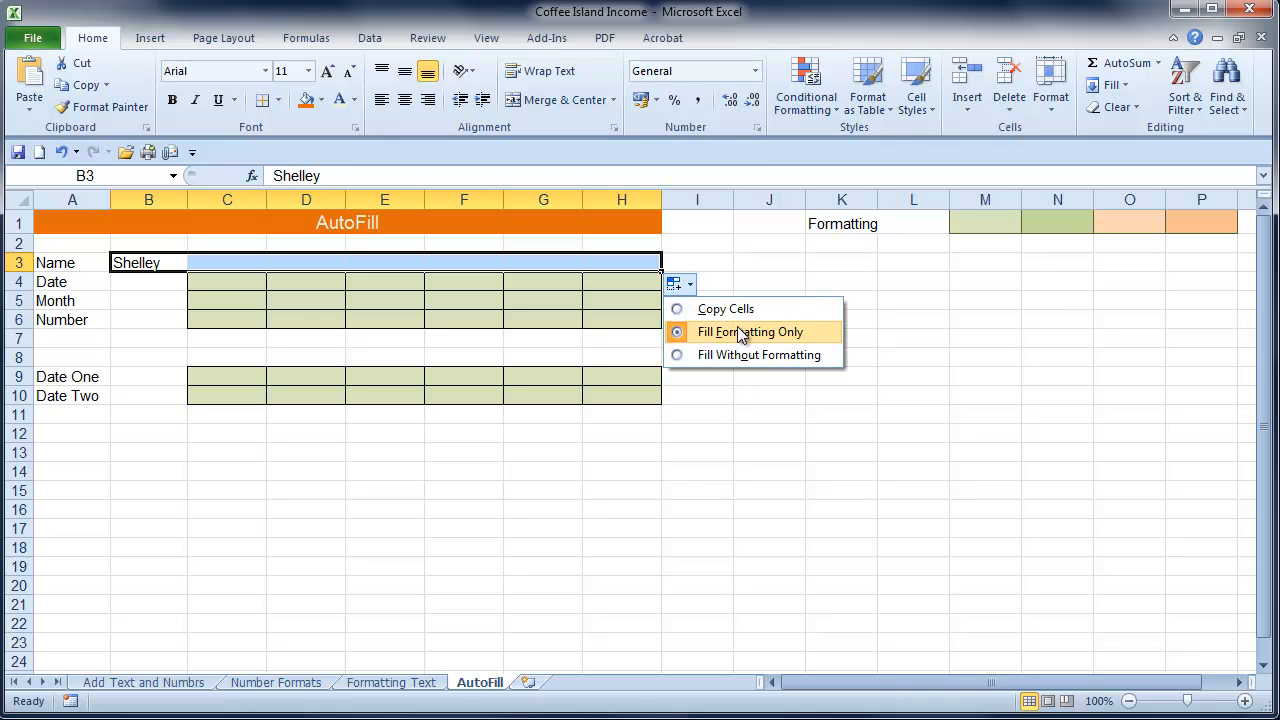
left_click(753, 355)
left_click(753, 356)
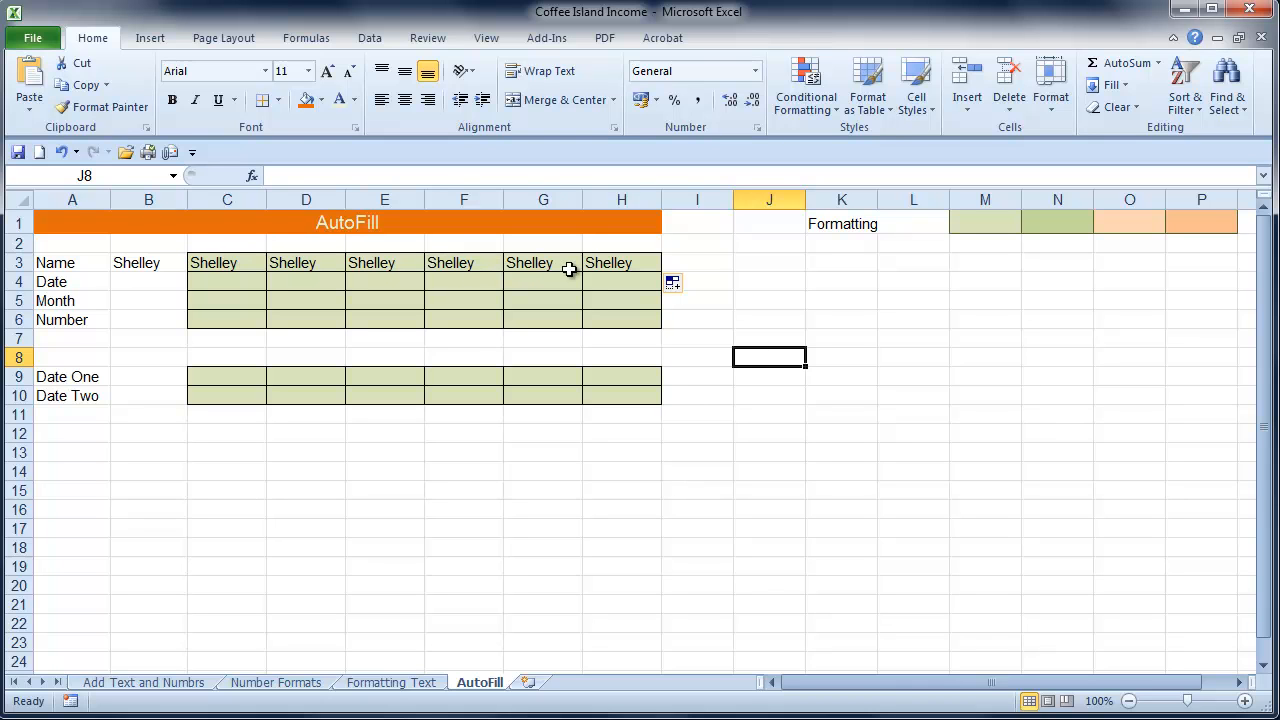
Enter 12/12/2011 in B4 and AutoFill the Date row across to H4
left_click(143, 281)
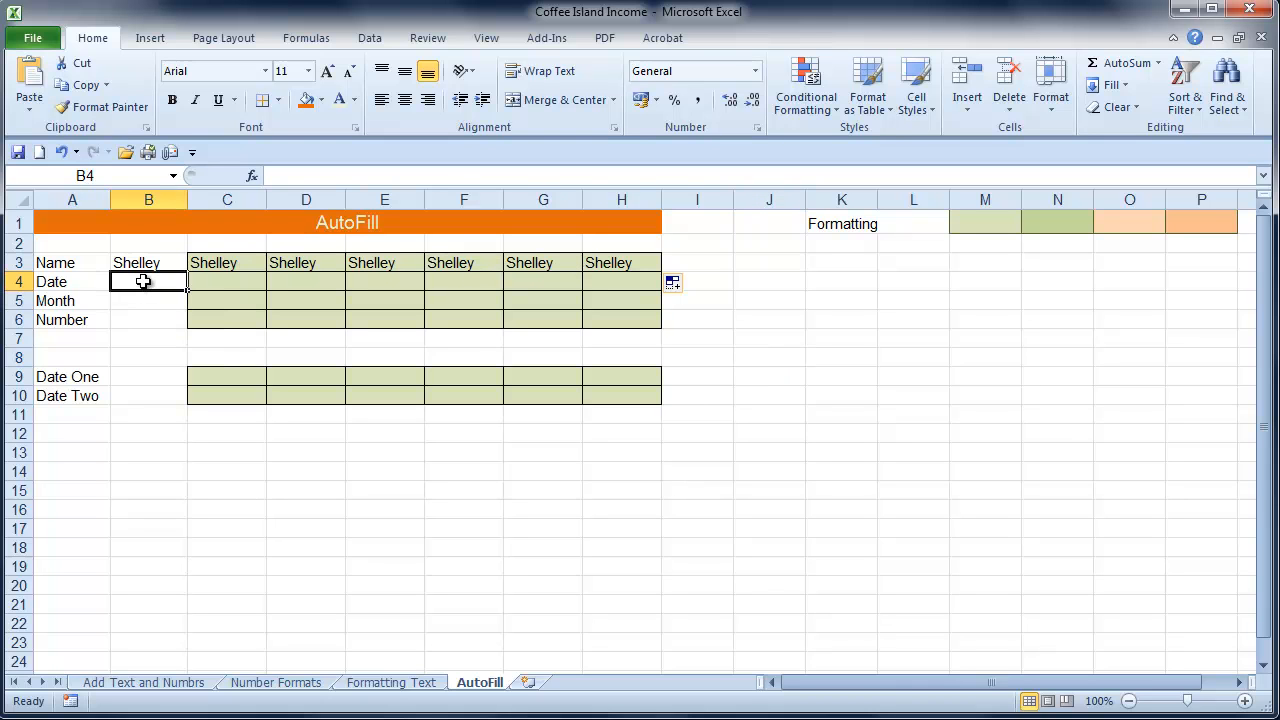
type("12")
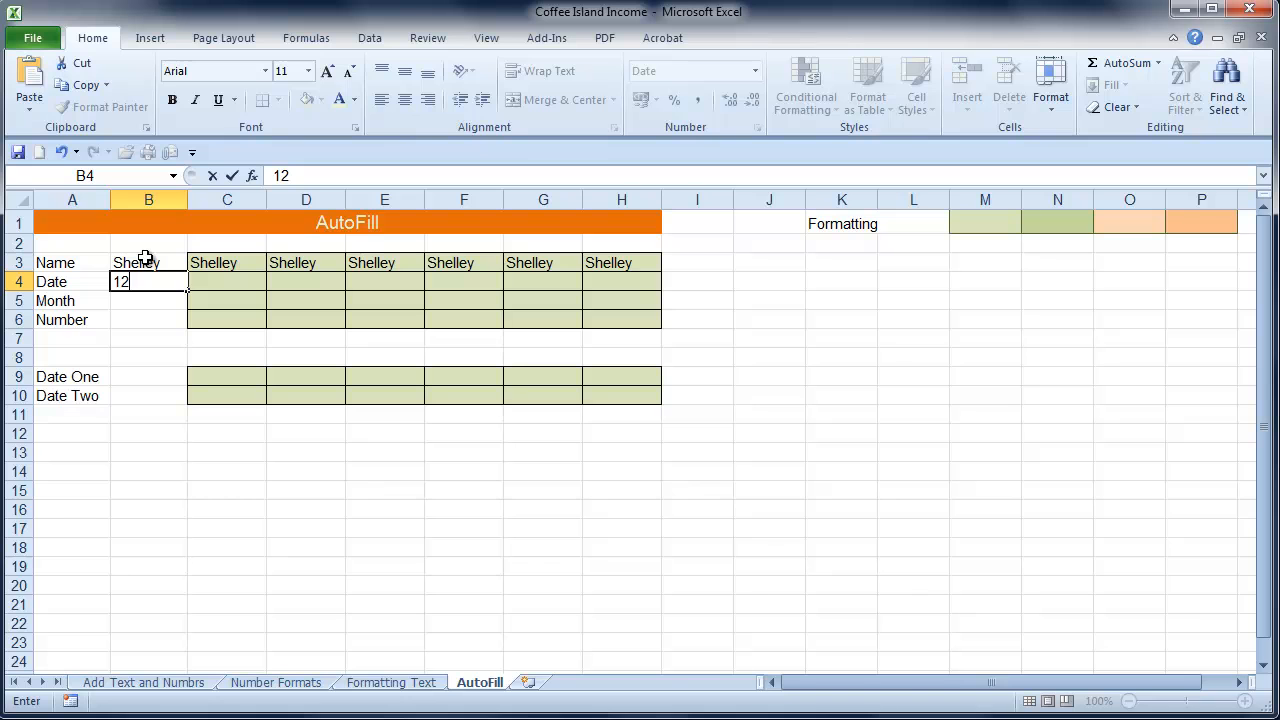
type("/12/2011")
key("Return")
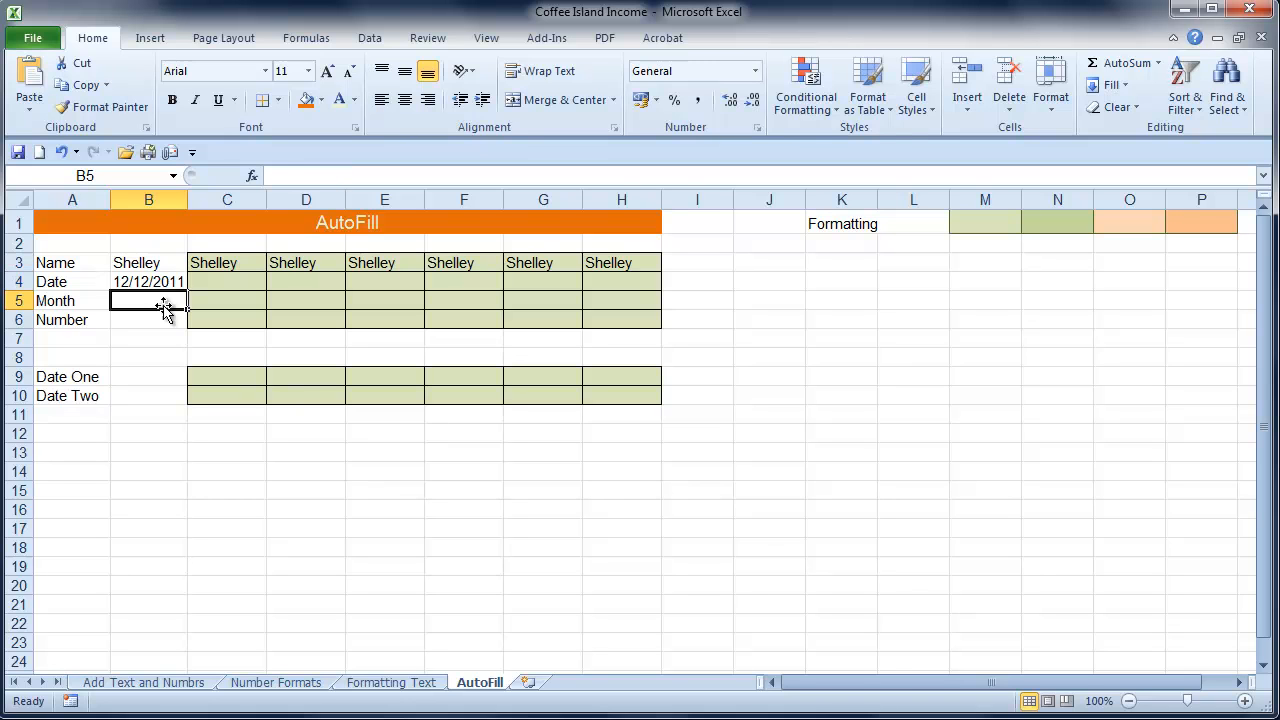
left_click(152, 281)
left_click_drag(185, 290, 648, 297)
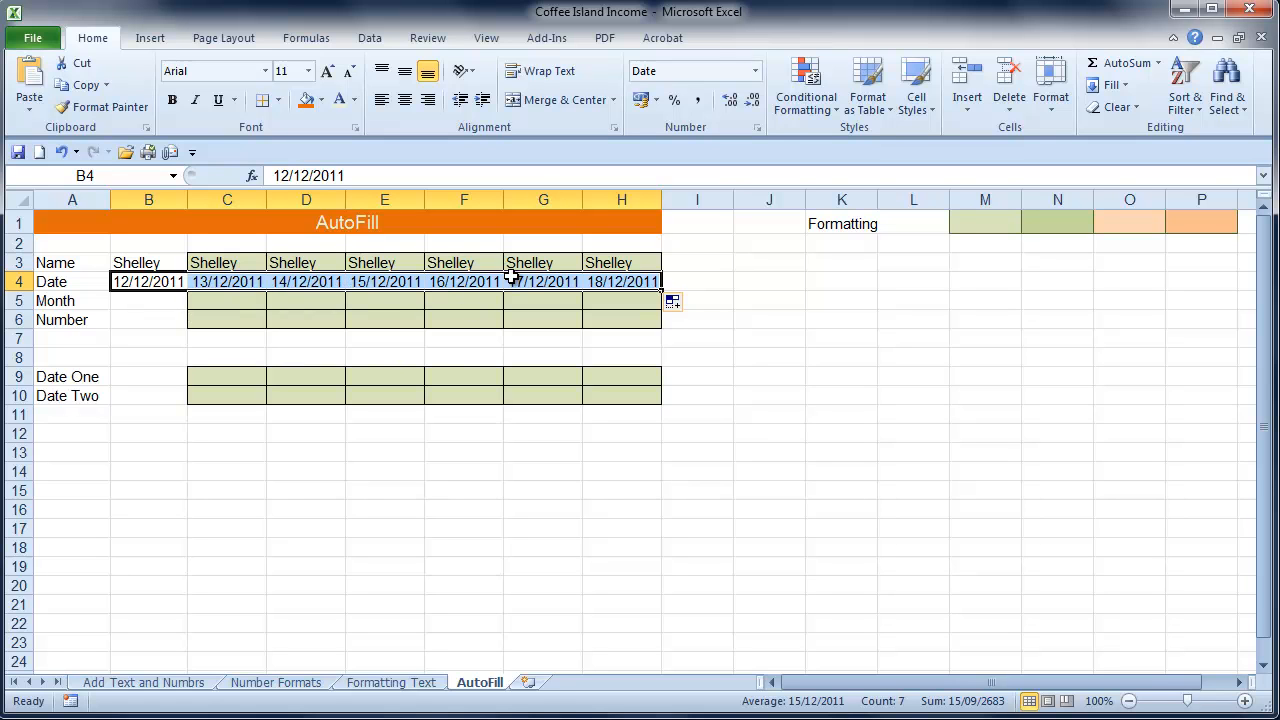
Try the Fill Weekdays and Fill Months options on the Date row's AutoFill
left_click(682, 302)
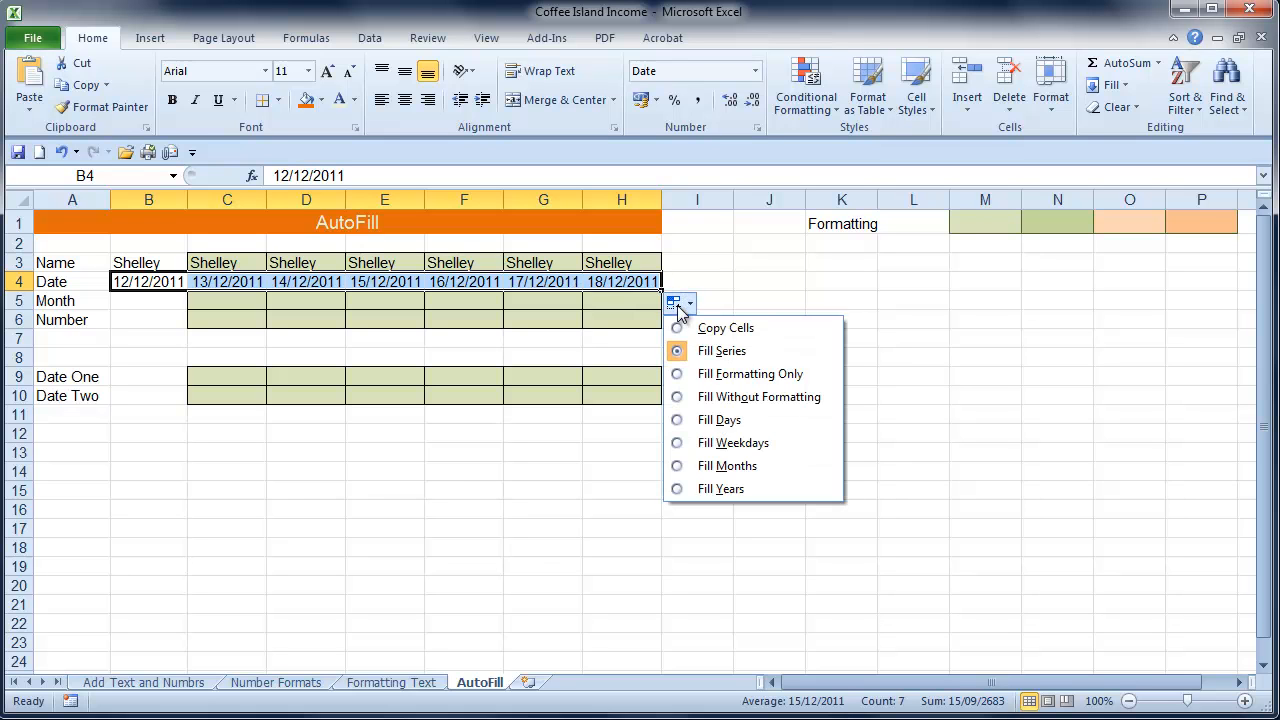
left_click(716, 446)
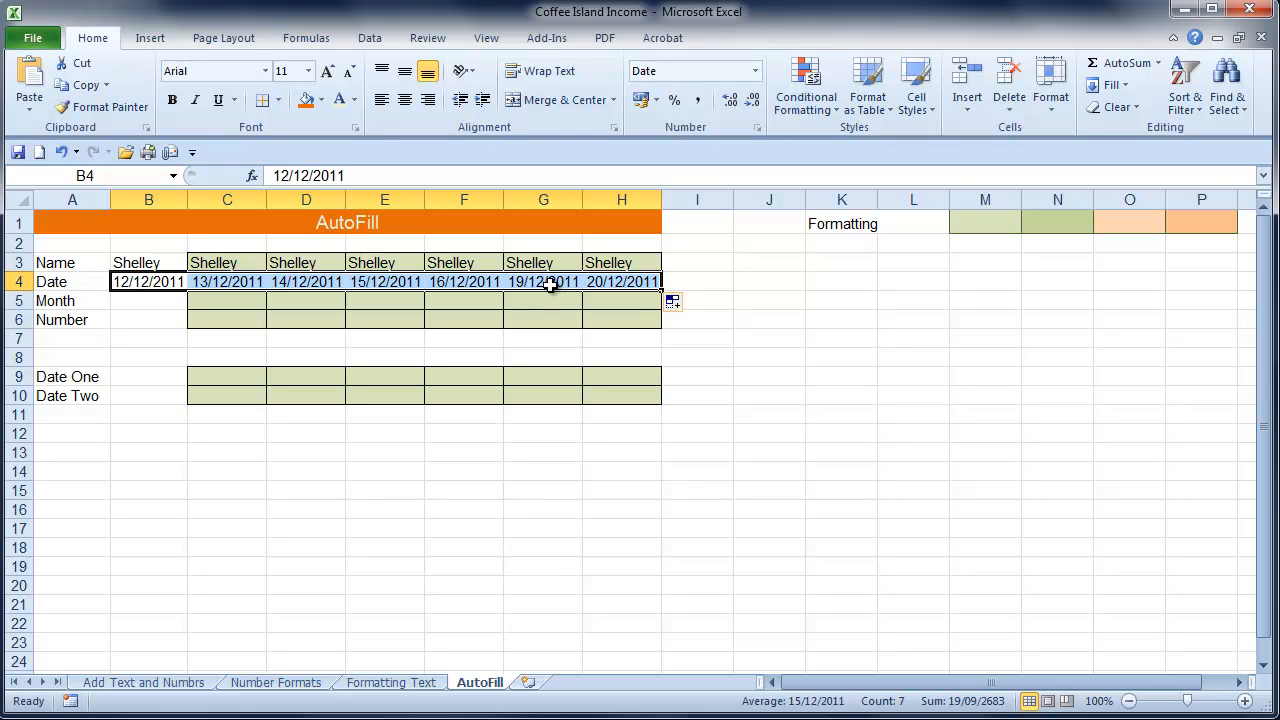
left_click(687, 310)
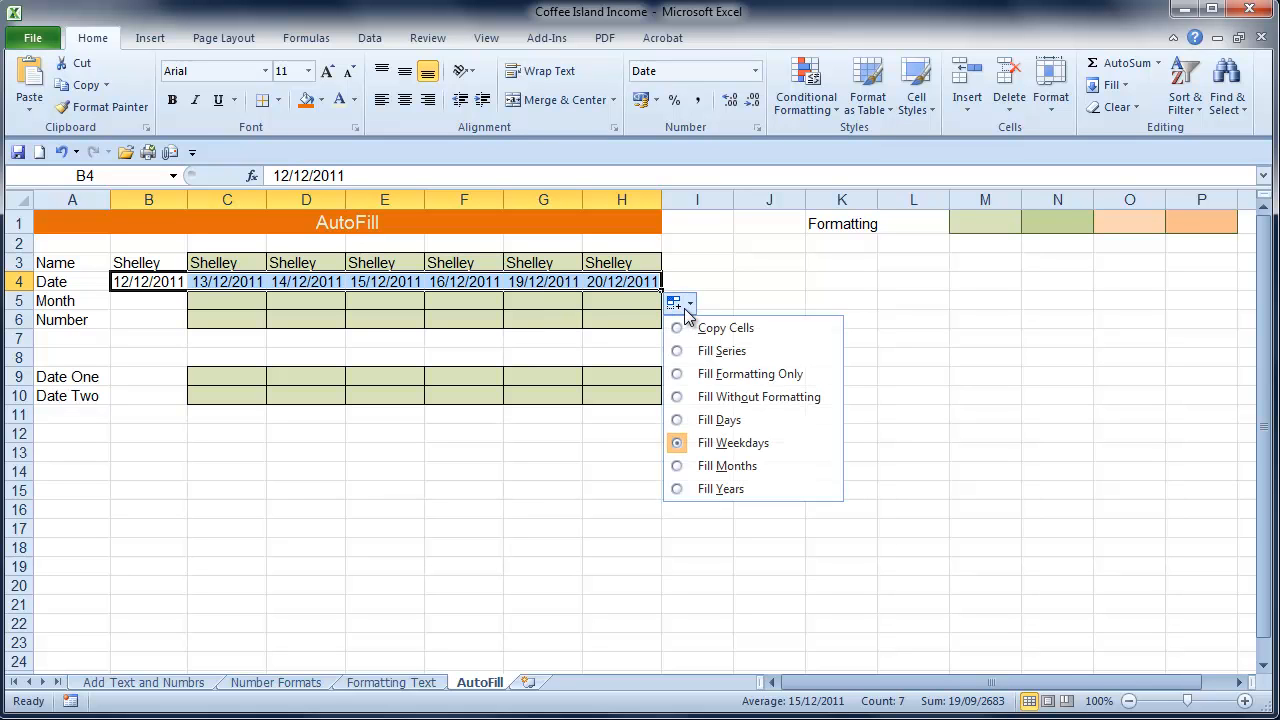
left_click(727, 466)
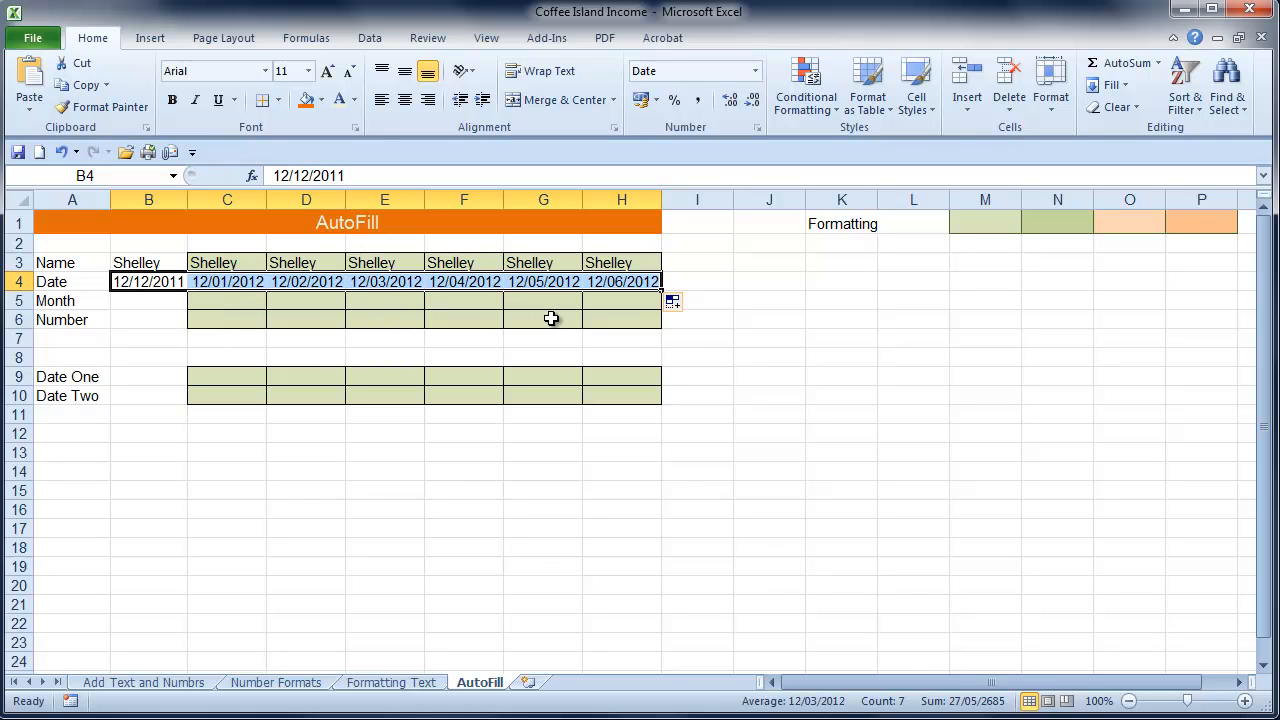
Change the Date row's AutoFill option to Fill Years and deselect the range
left_click(679, 303)
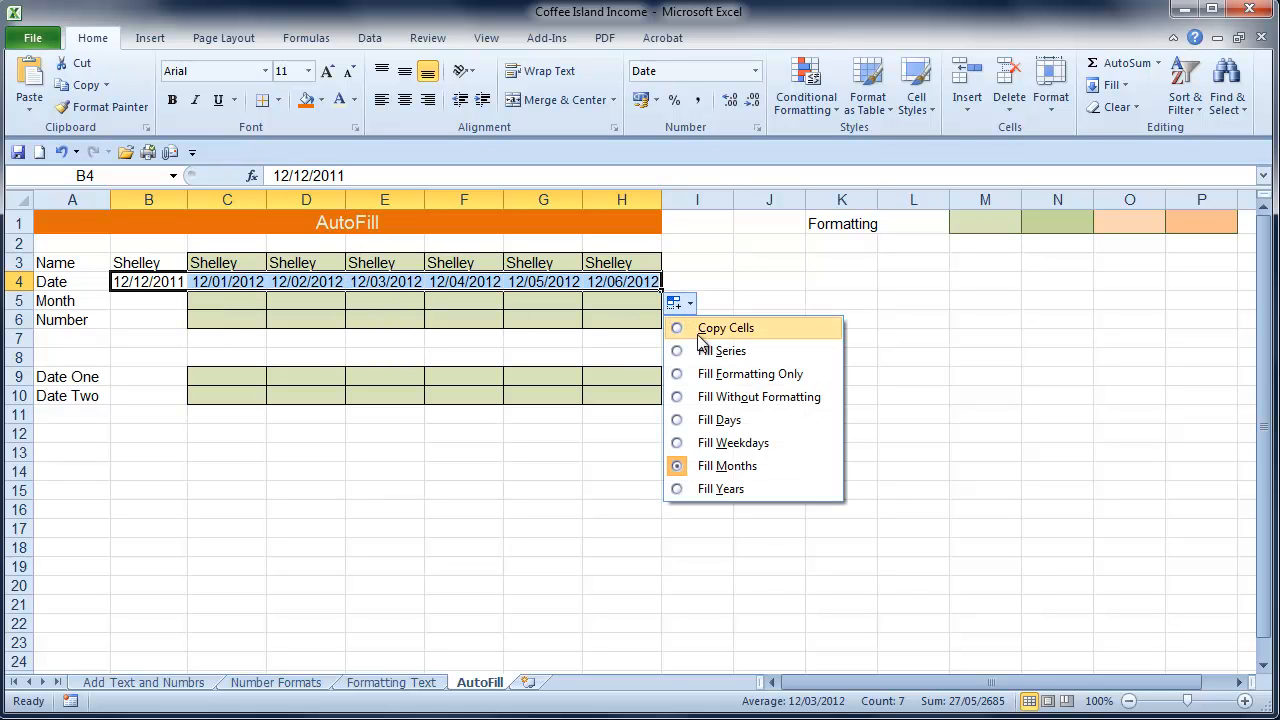
left_click(728, 487)
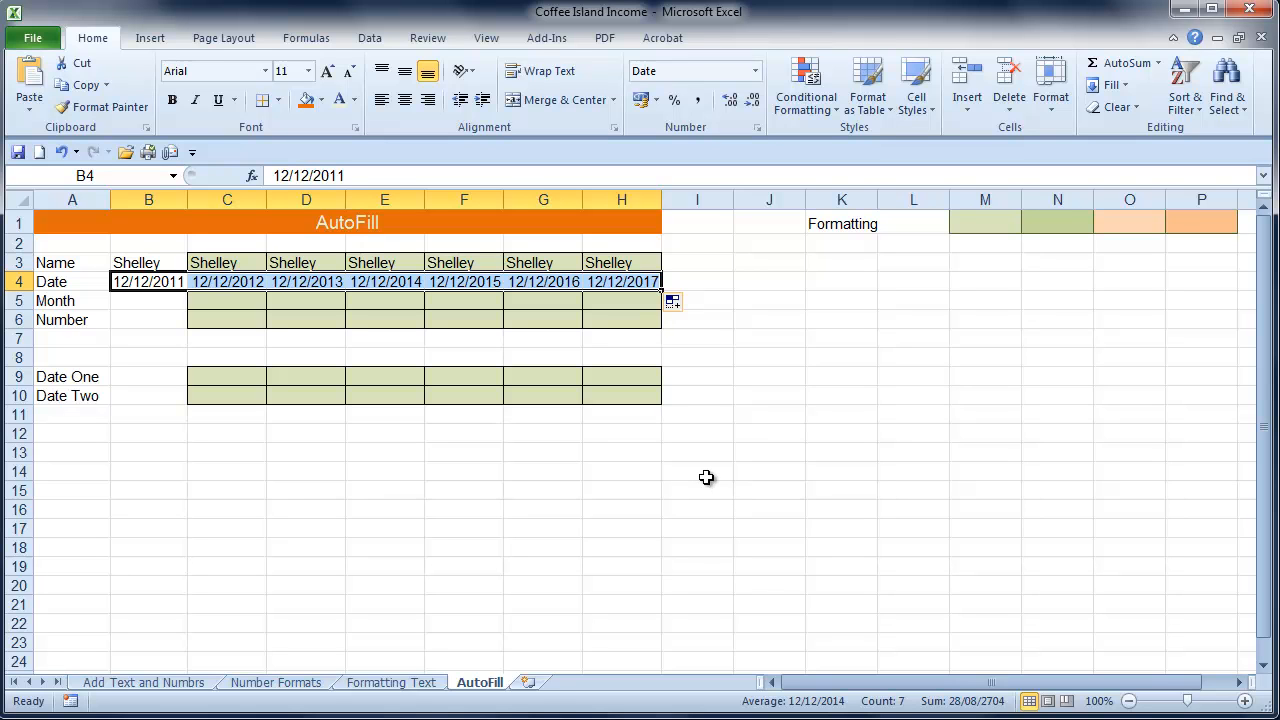
left_click(711, 479)
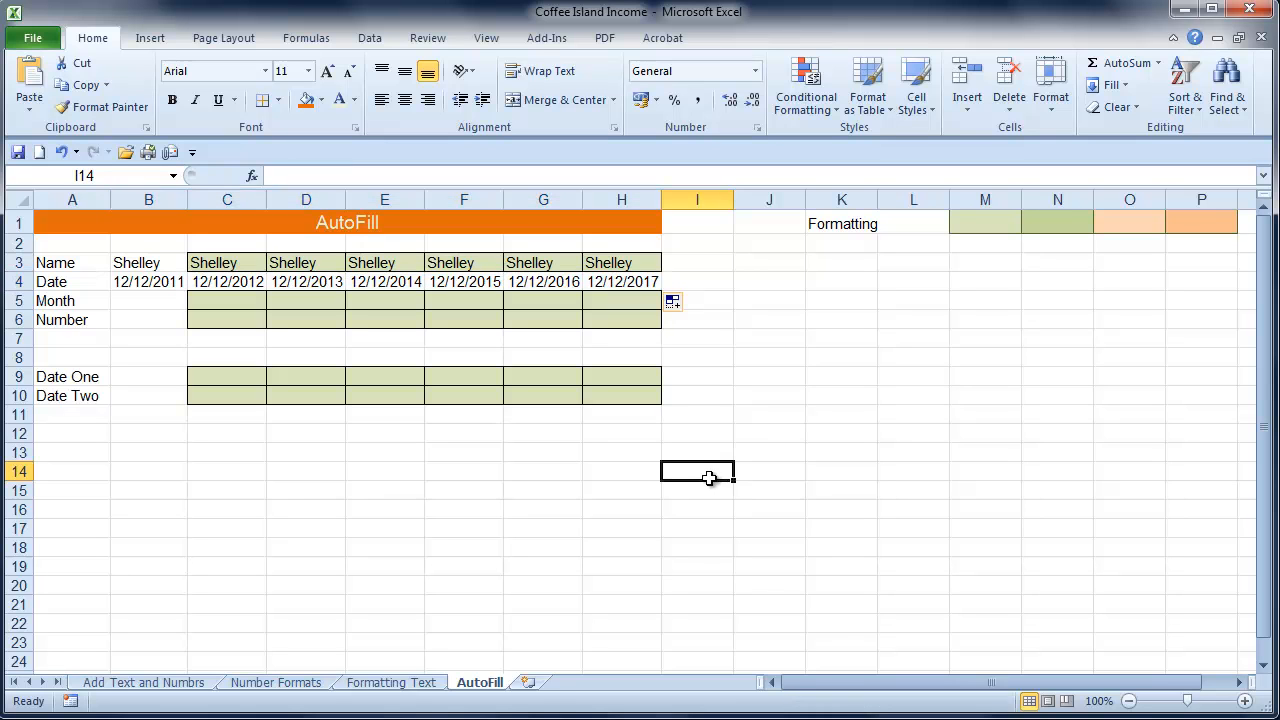
Enter January in B5 and AutoFill the months across to H5
left_click(157, 305)
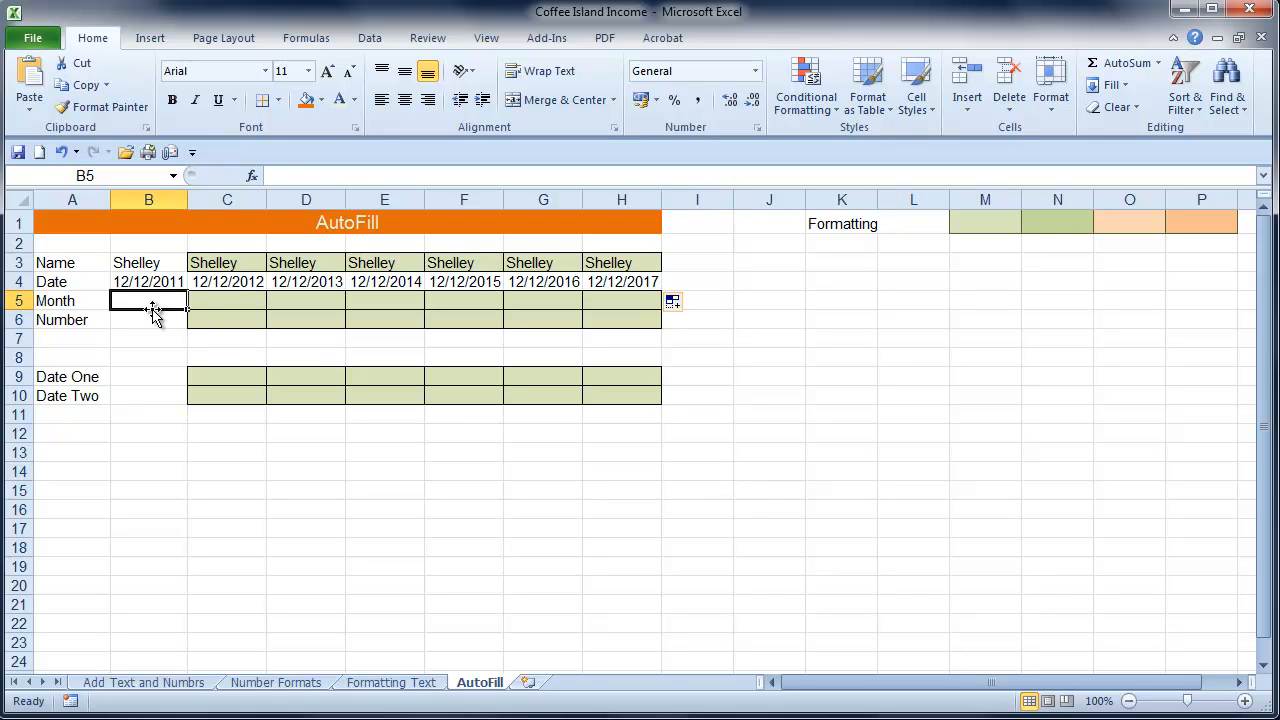
type("Jan")
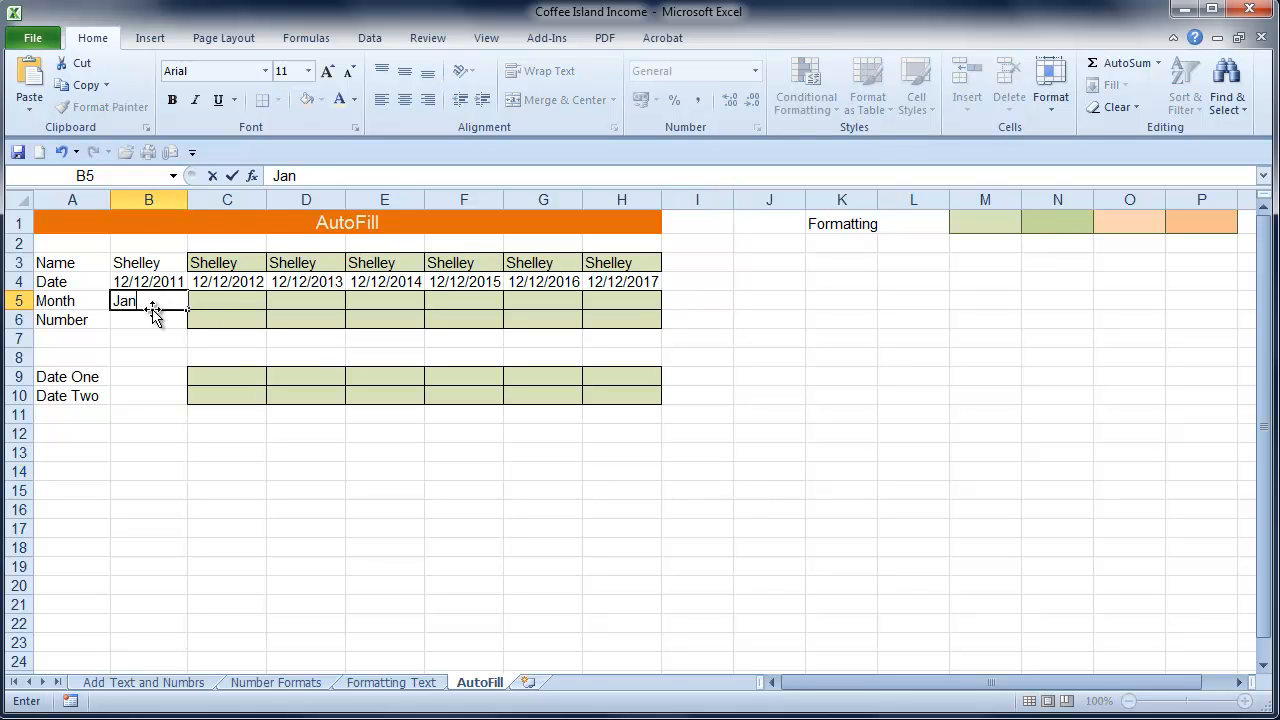
type("uary")
left_click(187, 313)
left_click_drag(187, 313, 655, 316)
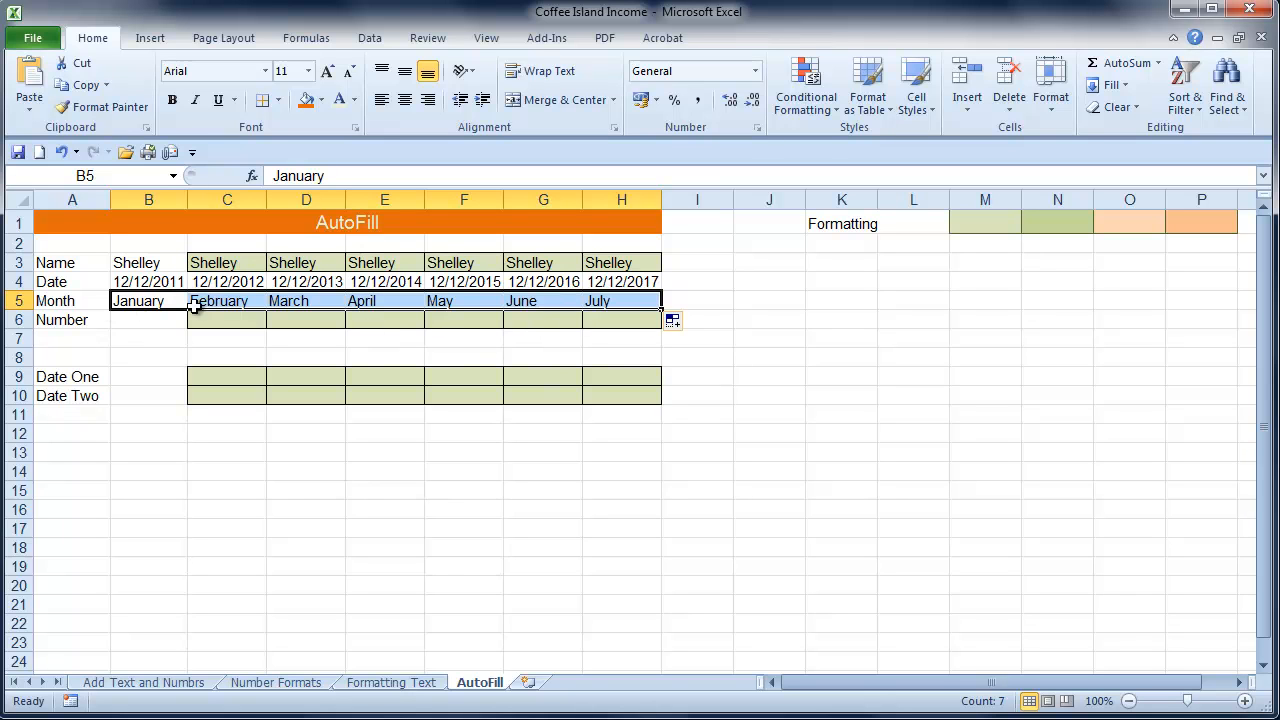
Replace the starting month in B5 with May and AutoFill the Month row across to H5
left_click(122, 296)
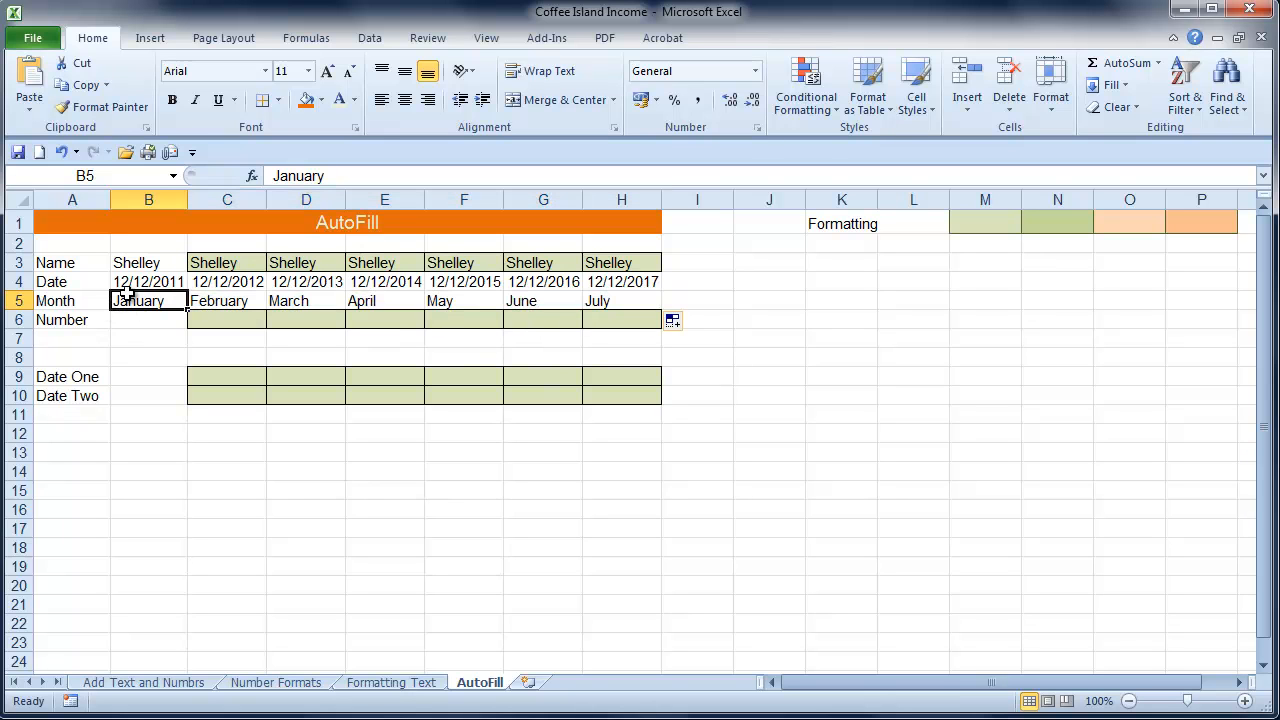
type("May")
key("Return")
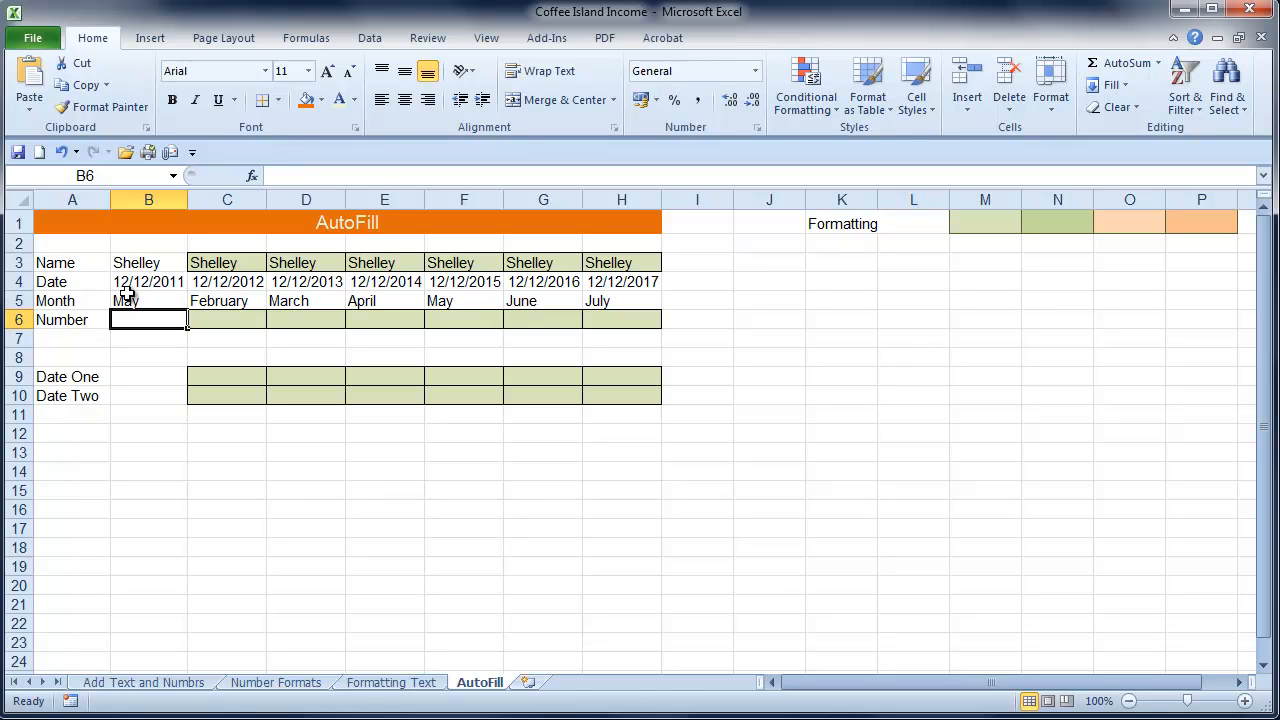
left_click(125, 301)
left_click_drag(187, 313, 663, 295)
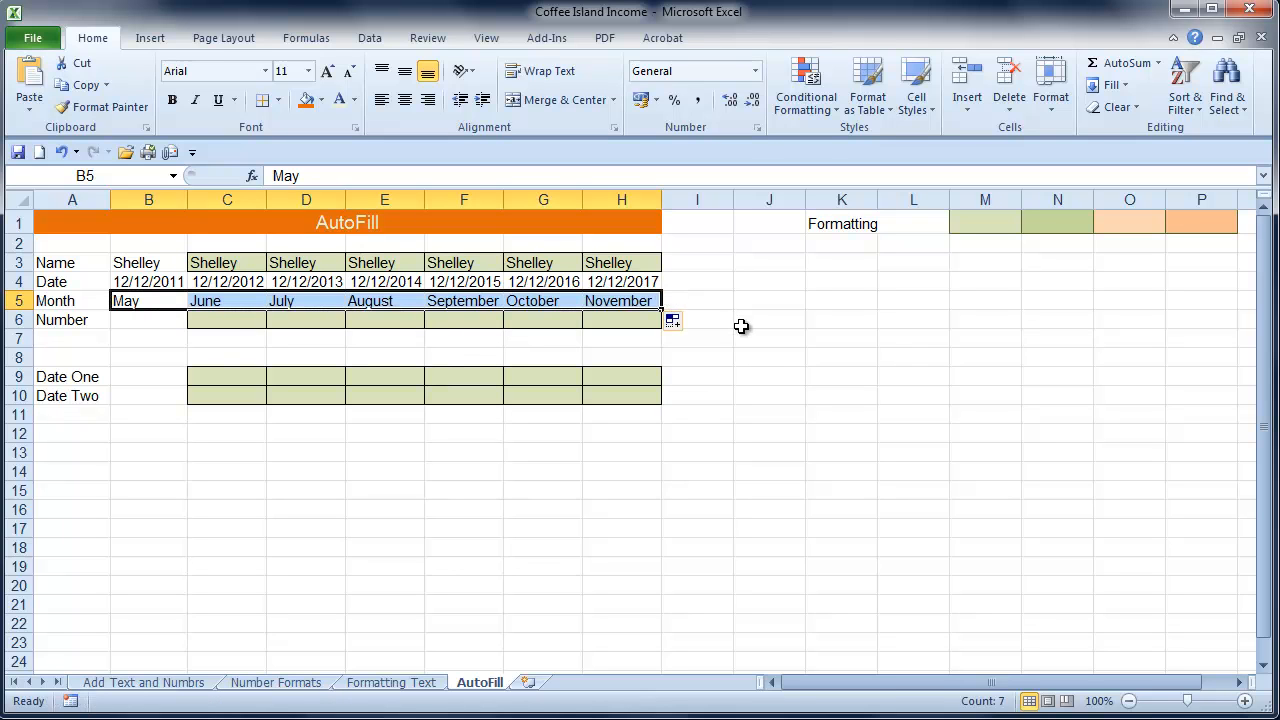
Enter 1 in B6 and AutoFill the Number row across to H6 with the Fill Series option
left_click(122, 322)
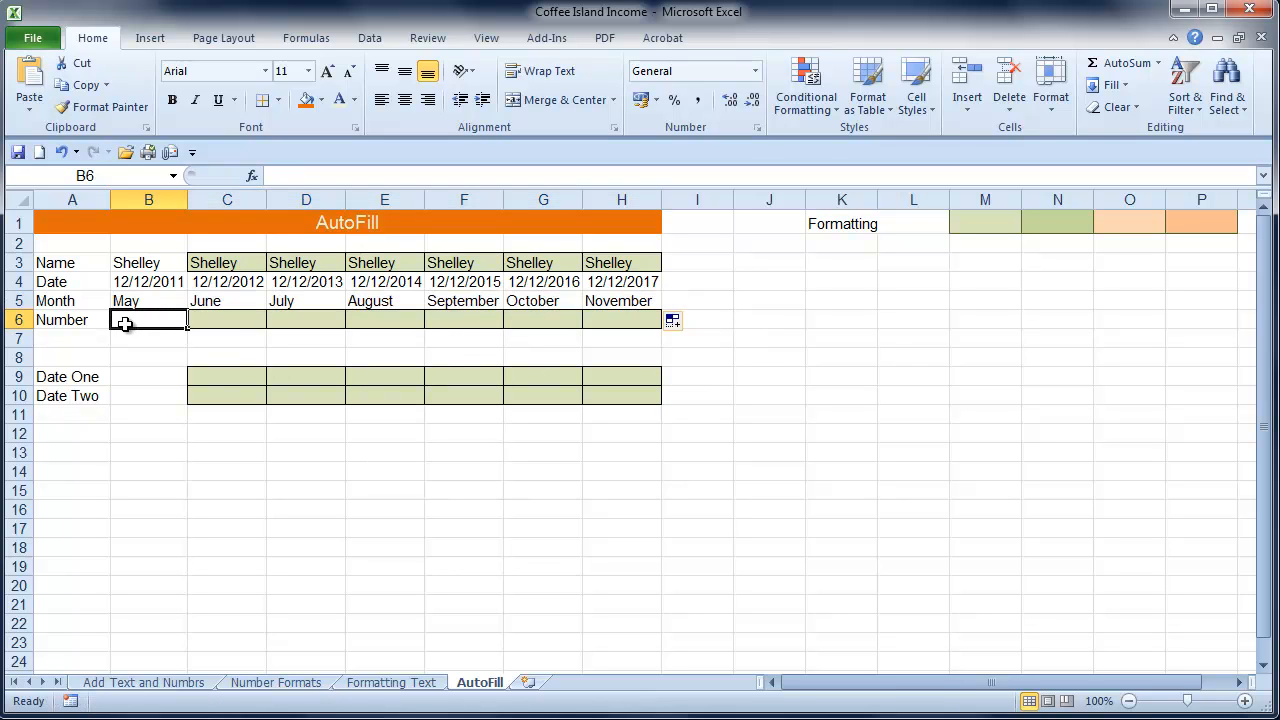
type("1")
key("Return")
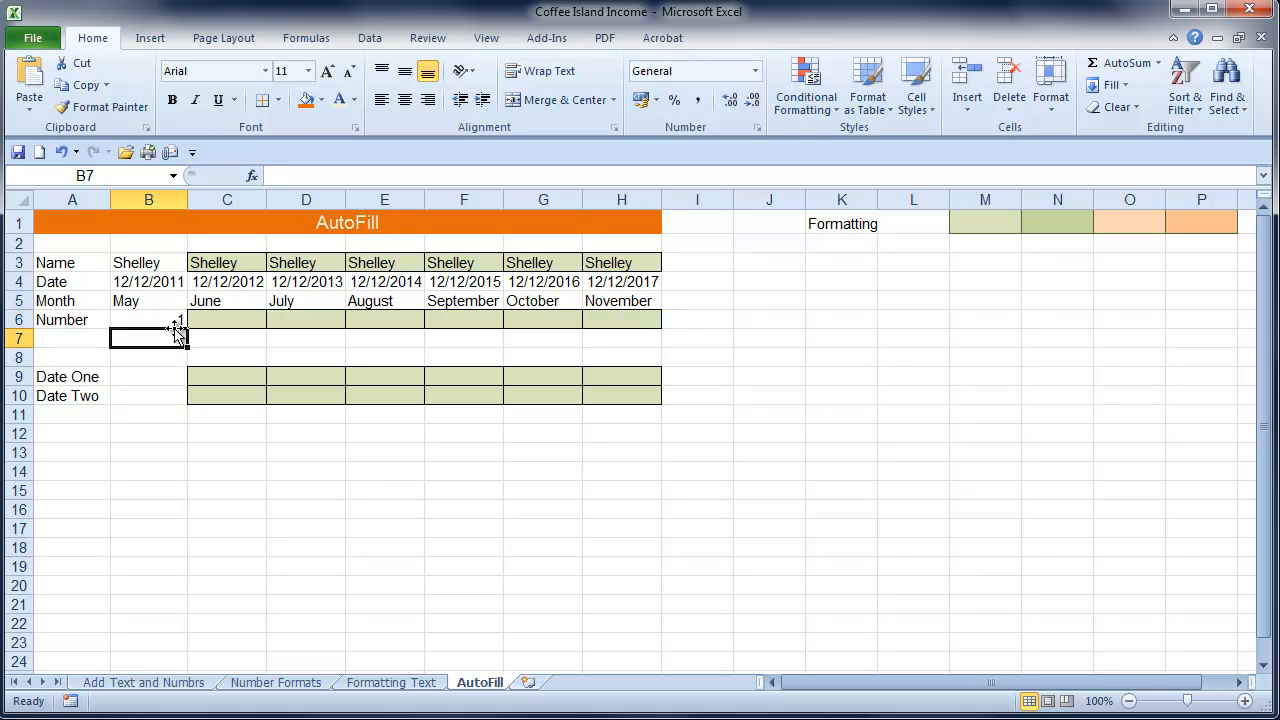
left_click(138, 318)
left_click_drag(195, 326, 655, 330)
left_click(683, 342)
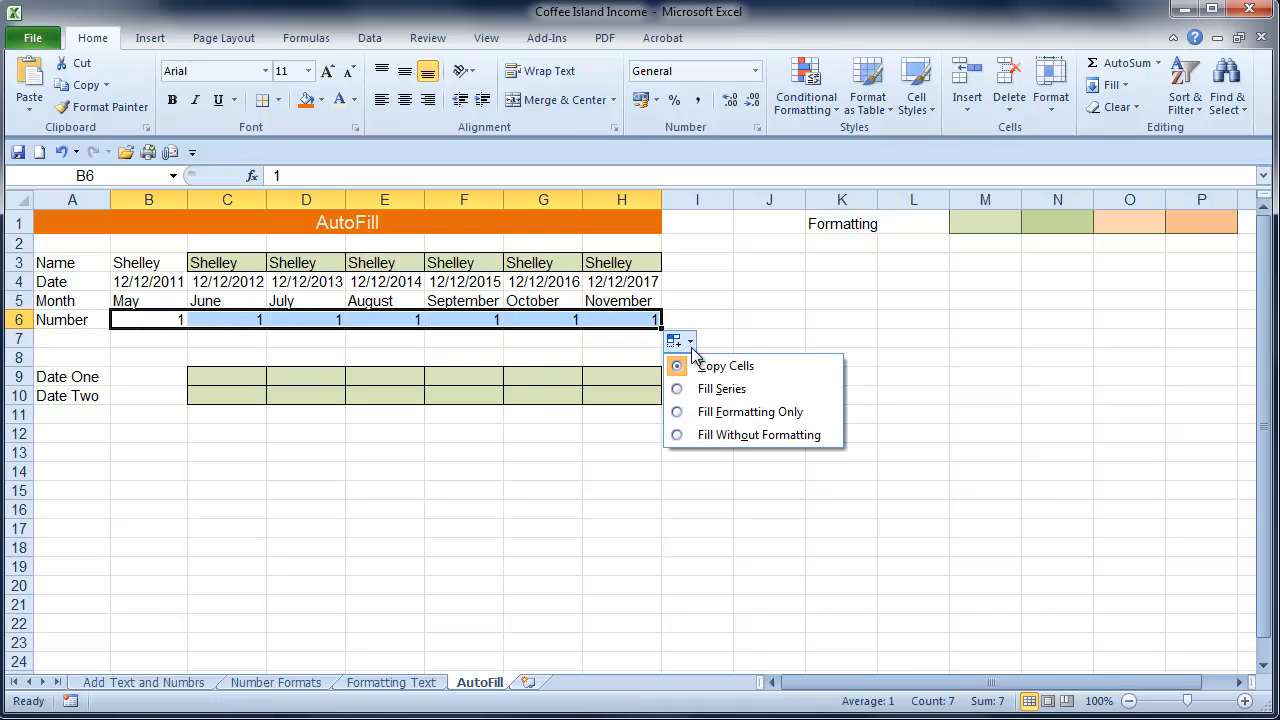
left_click(714, 392)
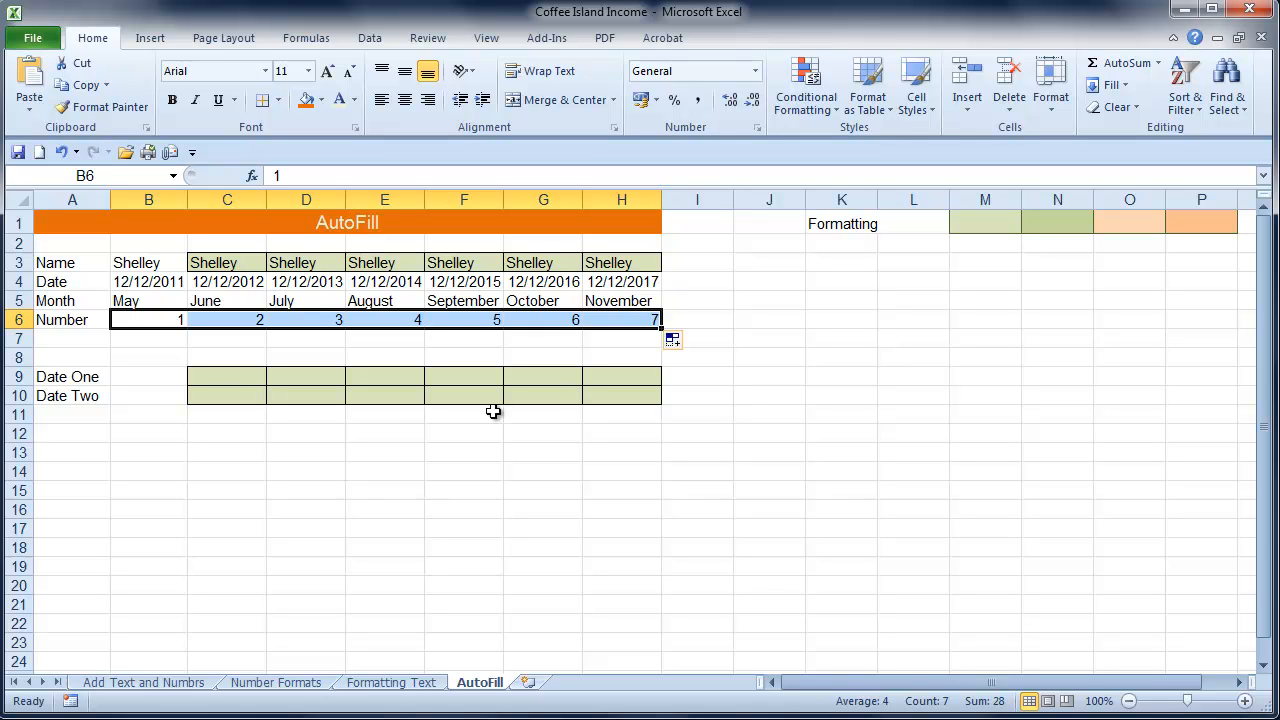
Enter 1 in A14 and AutoFill down to A21 as a series from 1 to 8
left_click(57, 472)
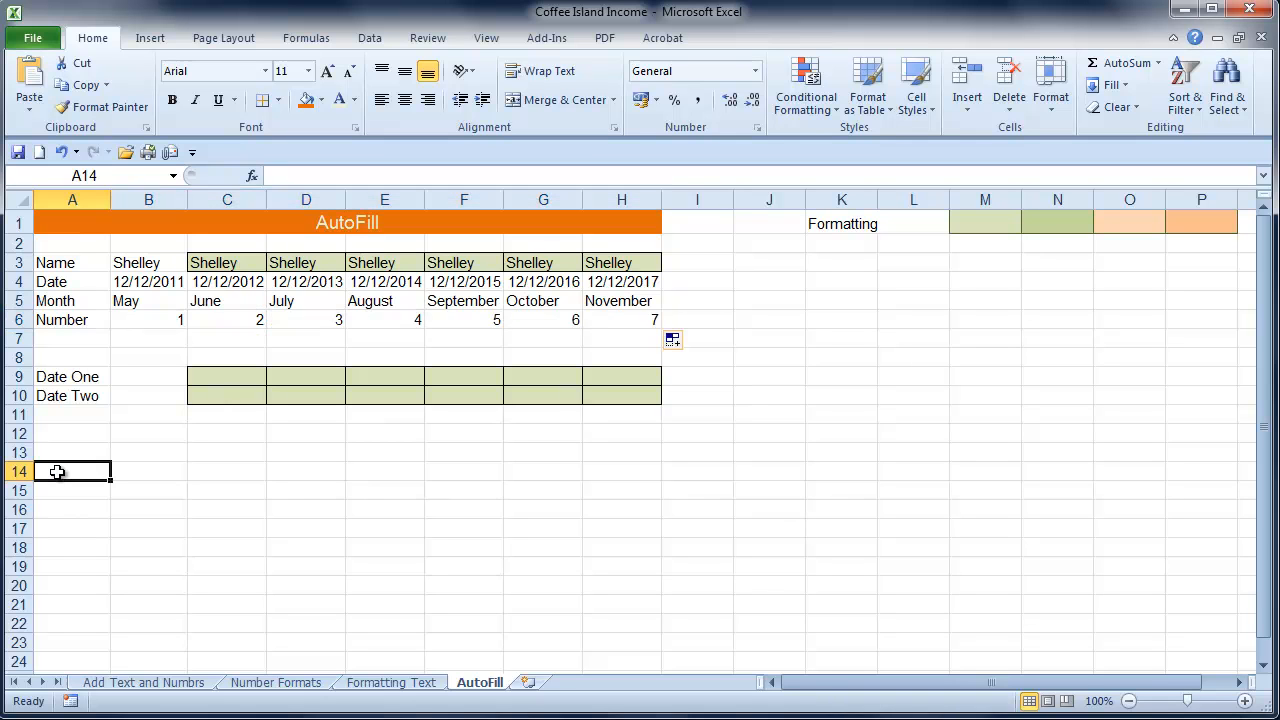
type("1")
key("Return")
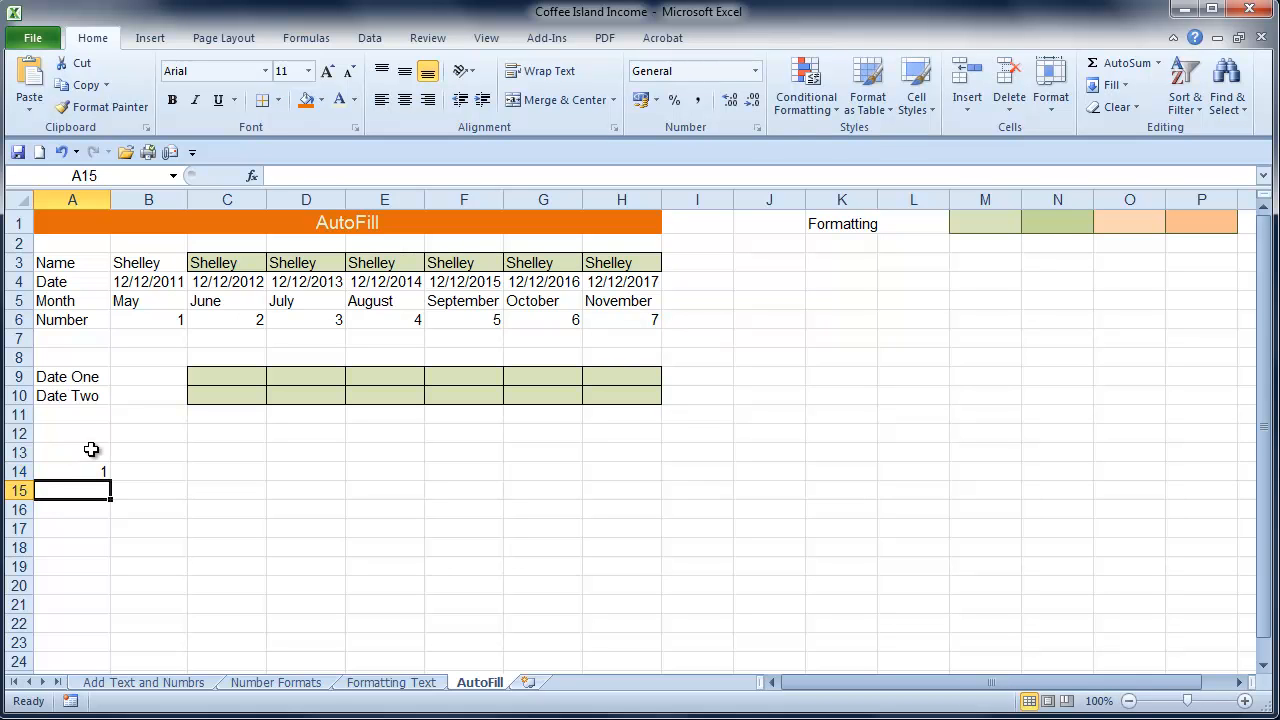
left_click(86, 468)
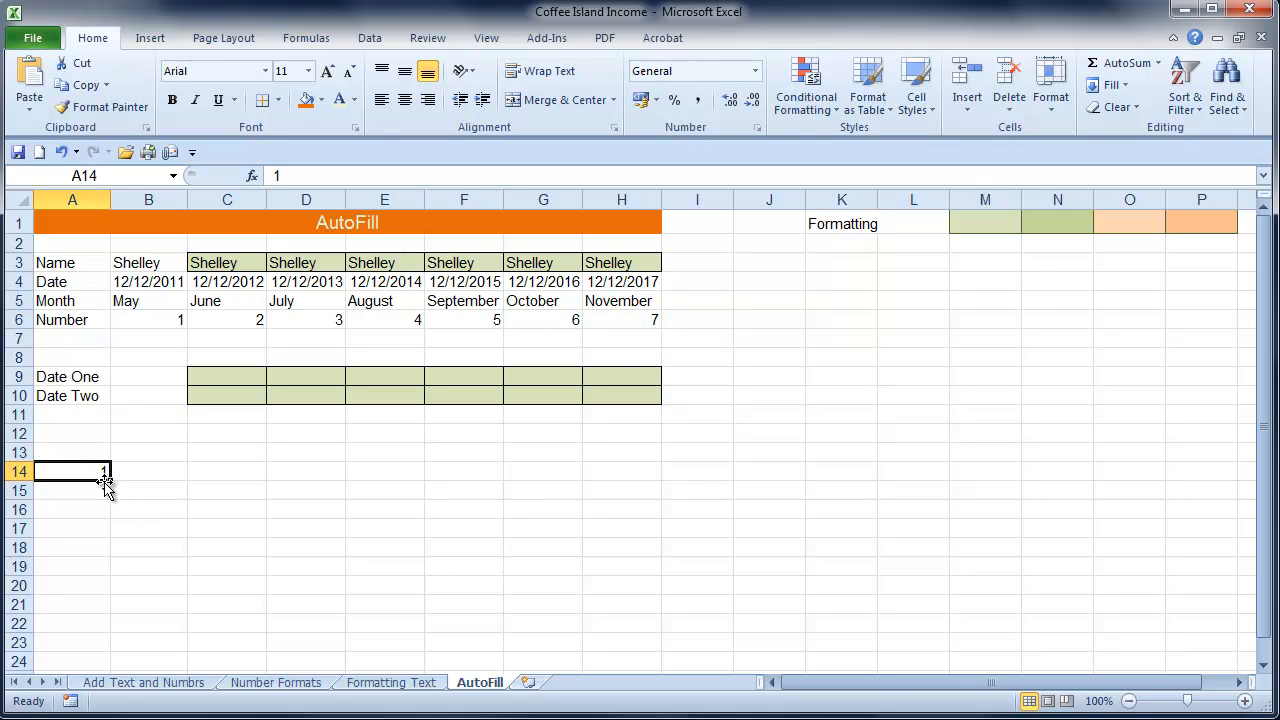
left_click_drag(108, 480, 103, 602)
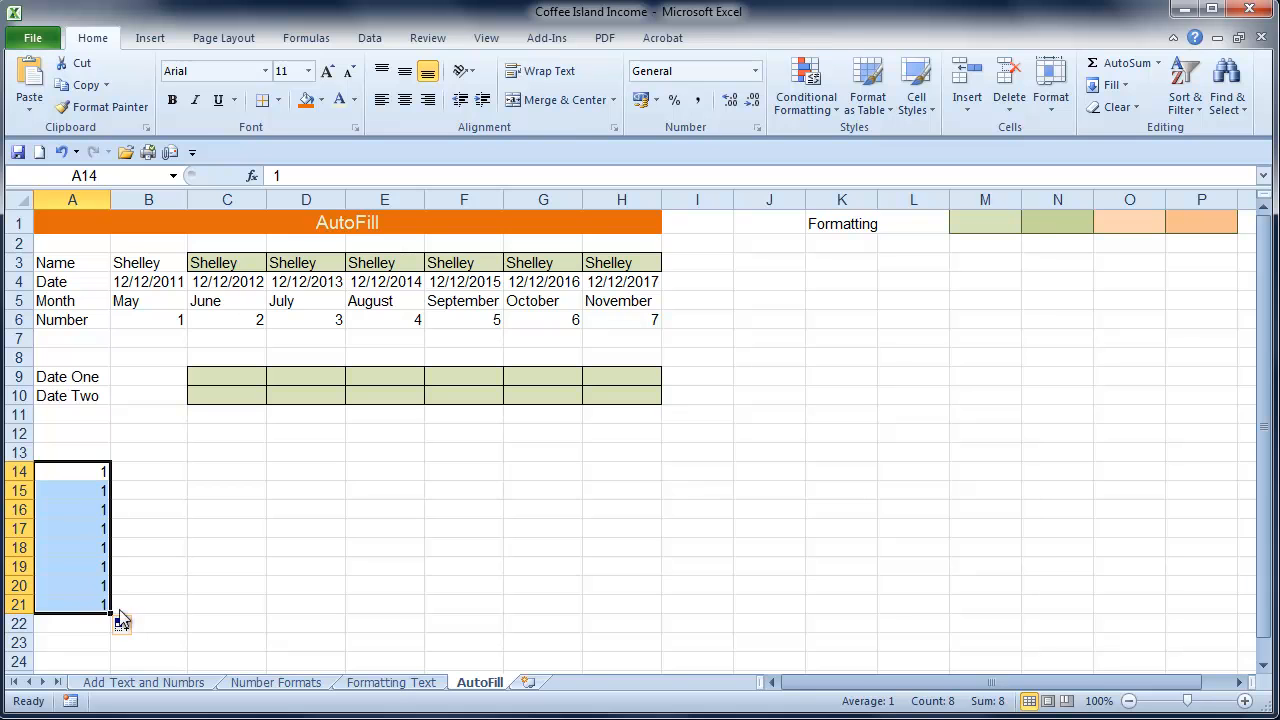
left_click(127, 625)
left_click(148, 674)
left_click(217, 589)
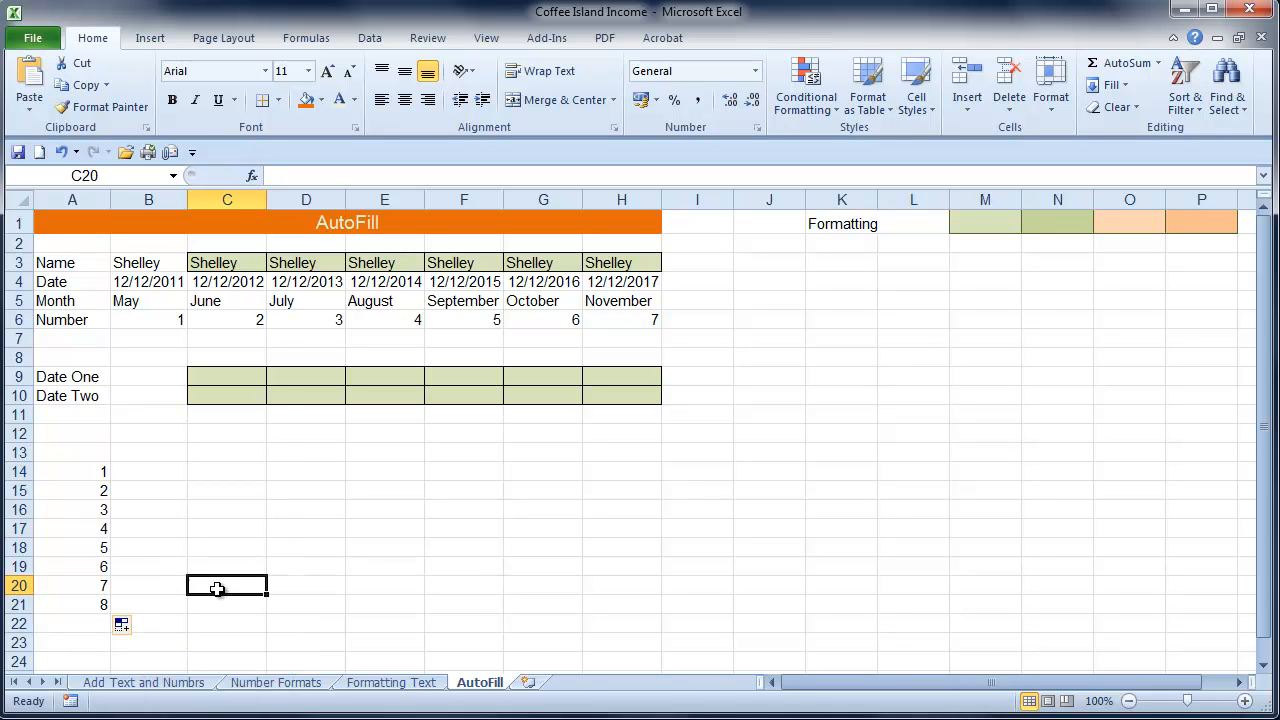
Enter the person's first name in B14 and AutoFill it down to B21
left_click(144, 469)
type("Shele")
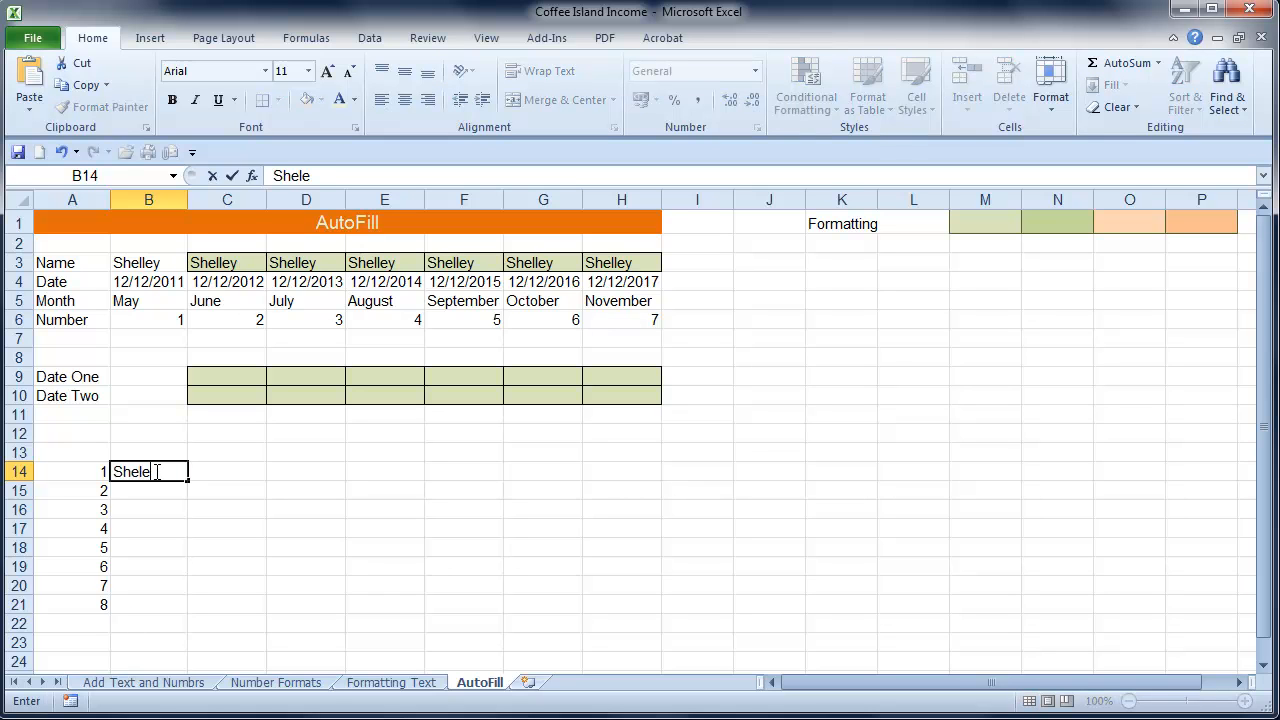
type("ley")
key("Return")
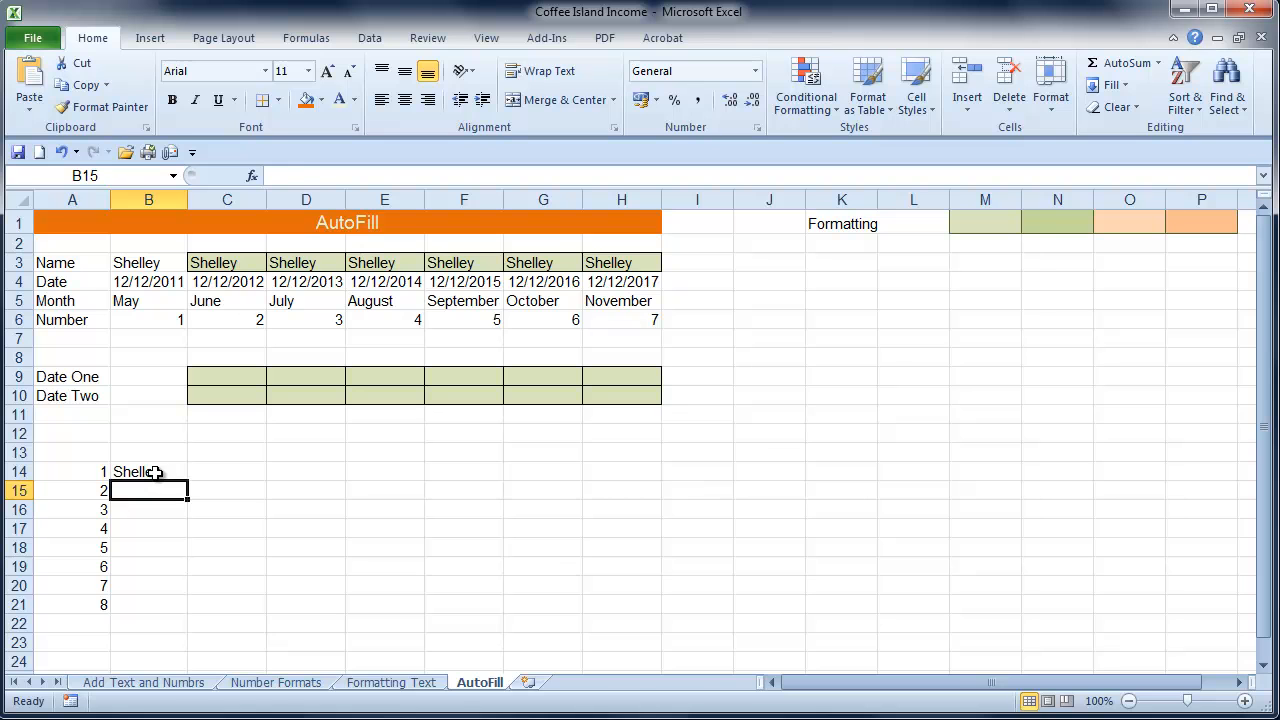
left_click(156, 471)
left_click_drag(187, 481, 194, 607)
left_click(226, 566)
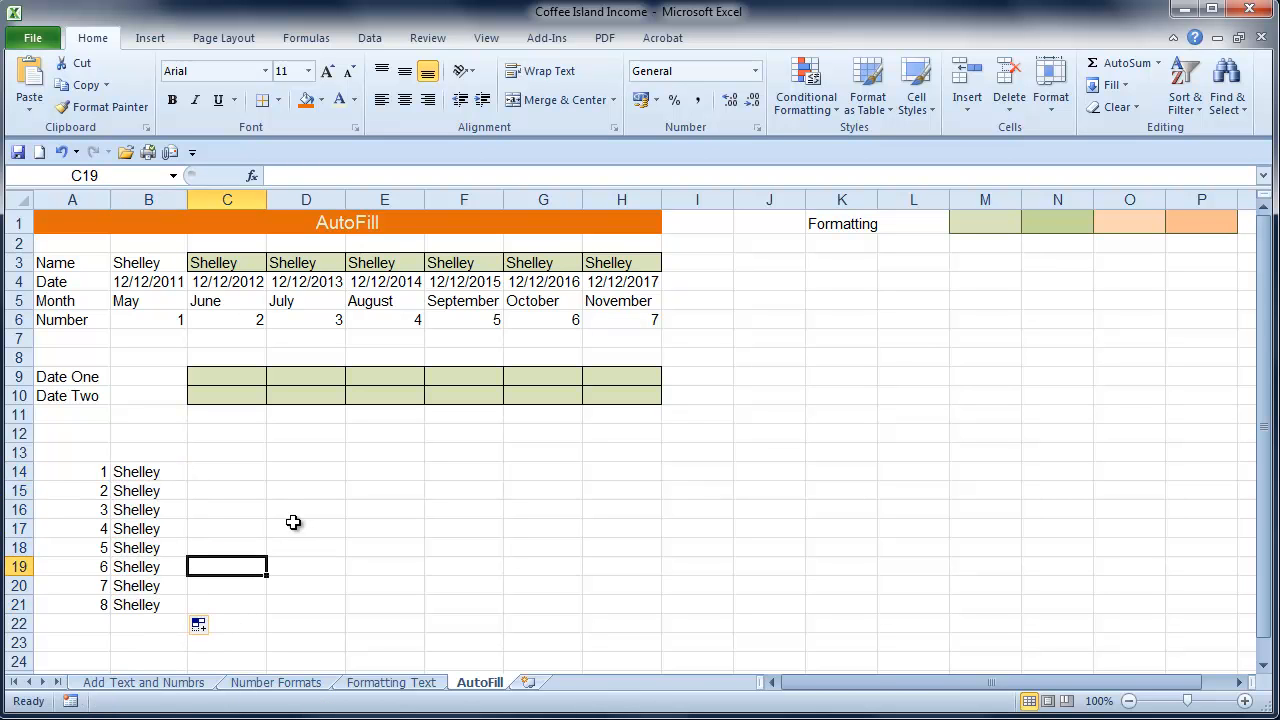
Clear all contents and formatting from the filled number and name columns, A14:B22
left_click_drag(80, 474, 131, 616)
left_click(1112, 106)
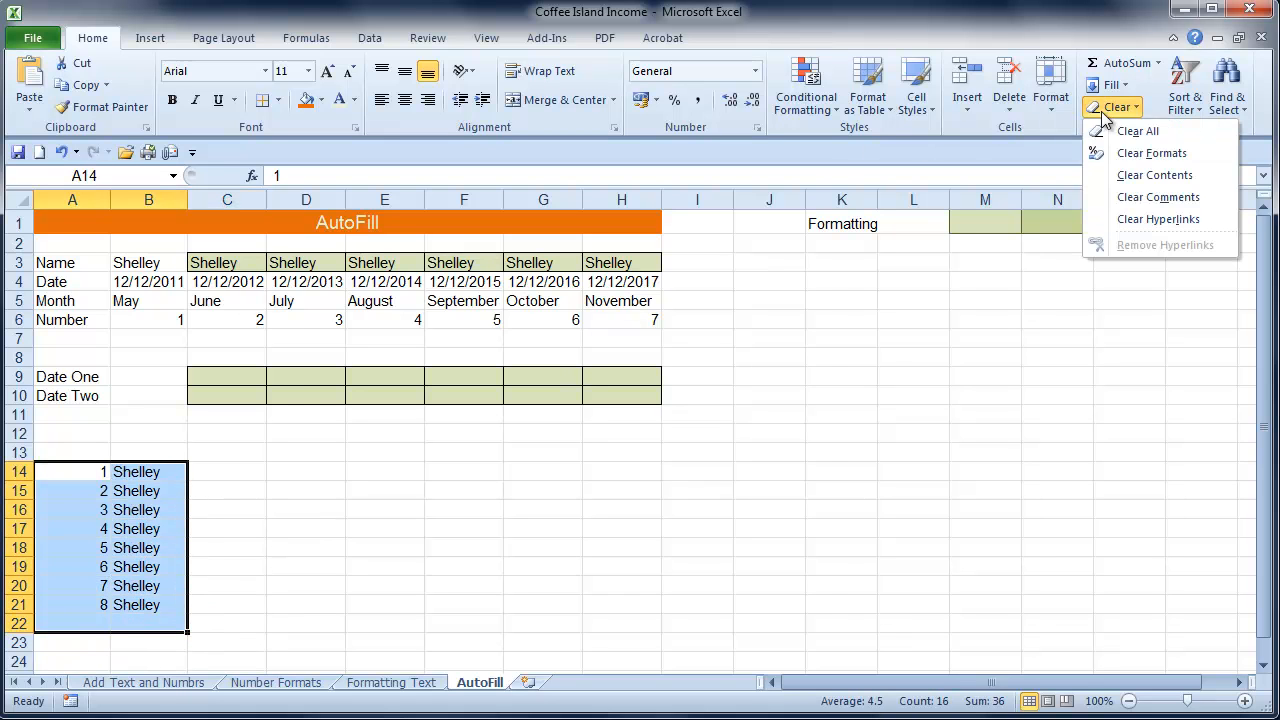
left_click(1122, 132)
left_click(458, 638)
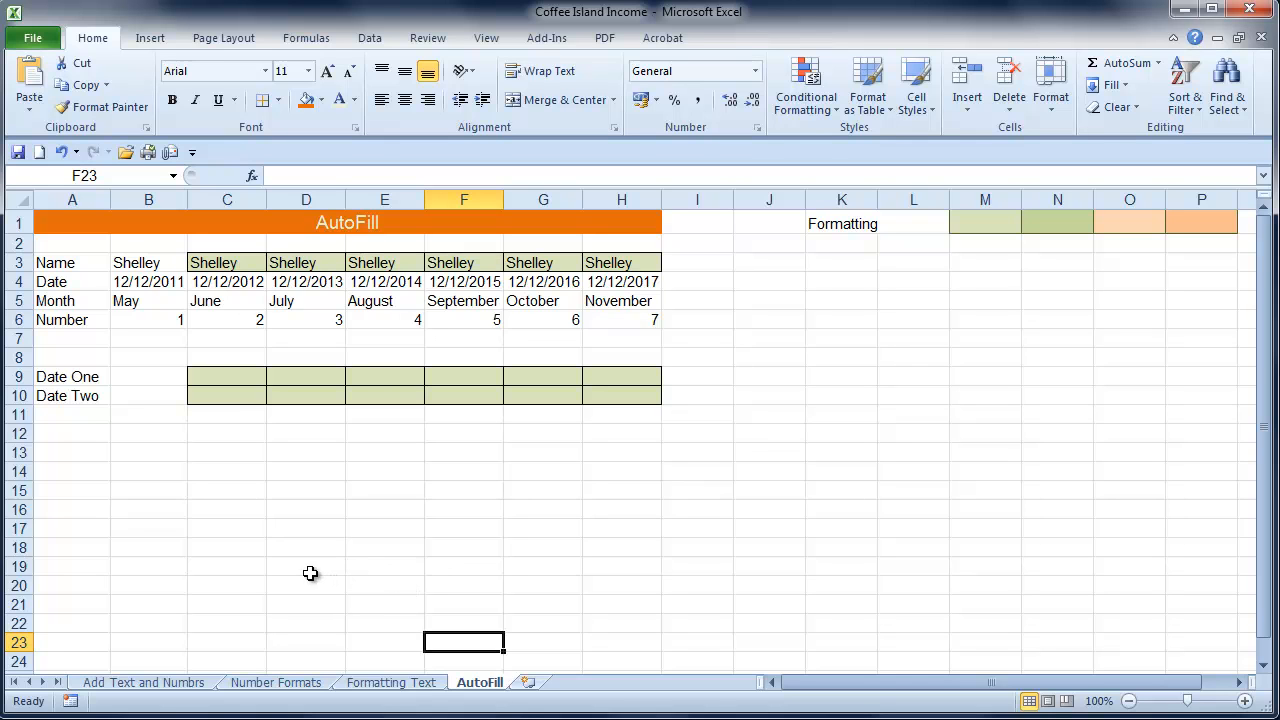
Enter the date 07/12/2011 in C9 and 14/12/2011 in C10
left_click(224, 372)
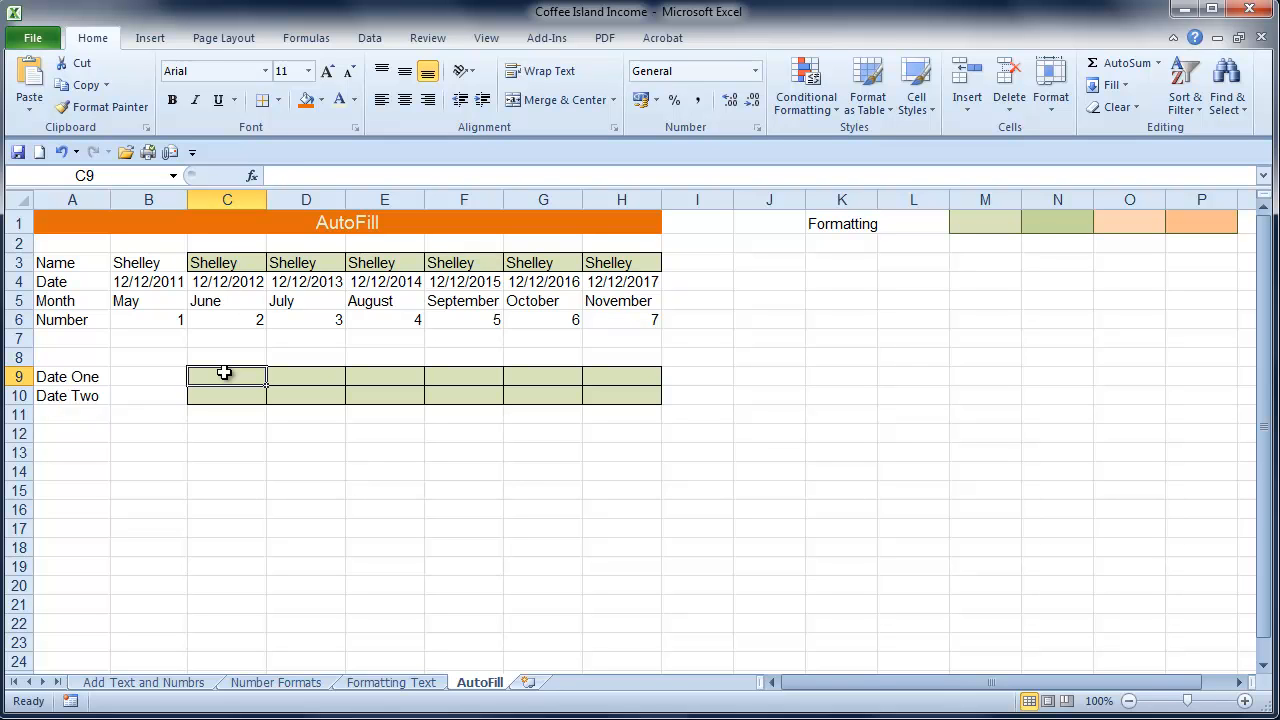
type("07/")
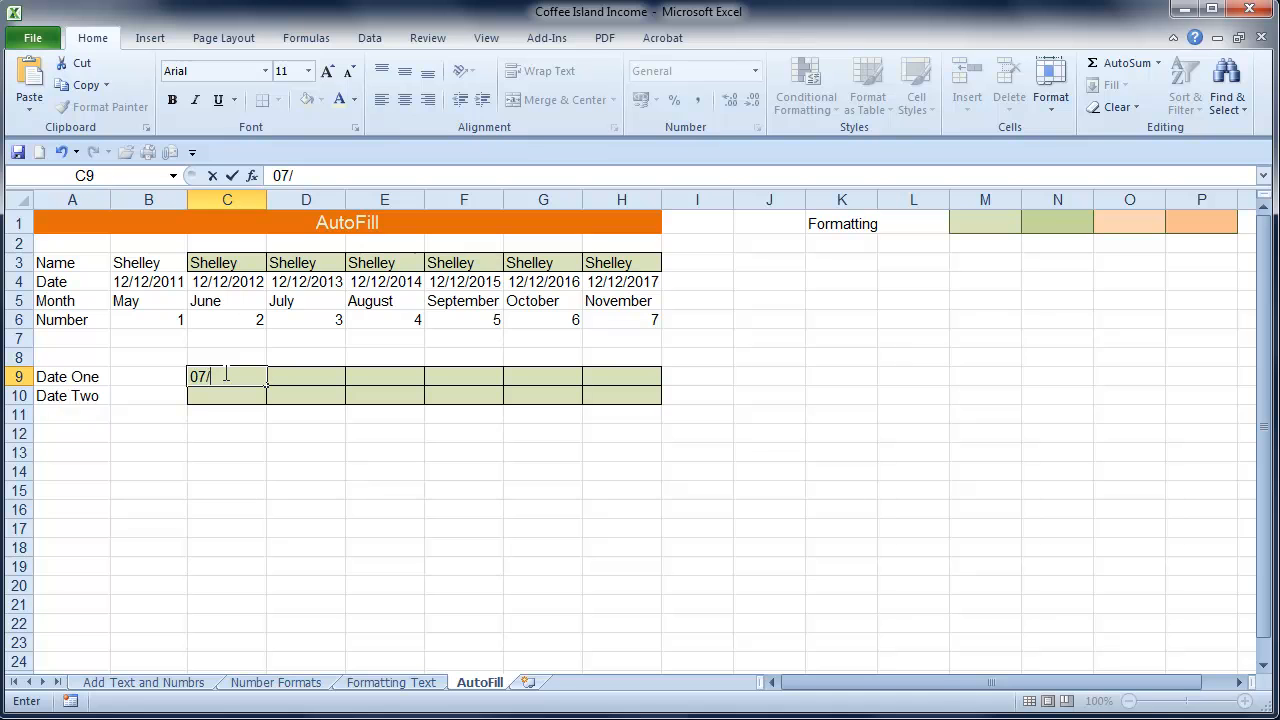
type("12/2011")
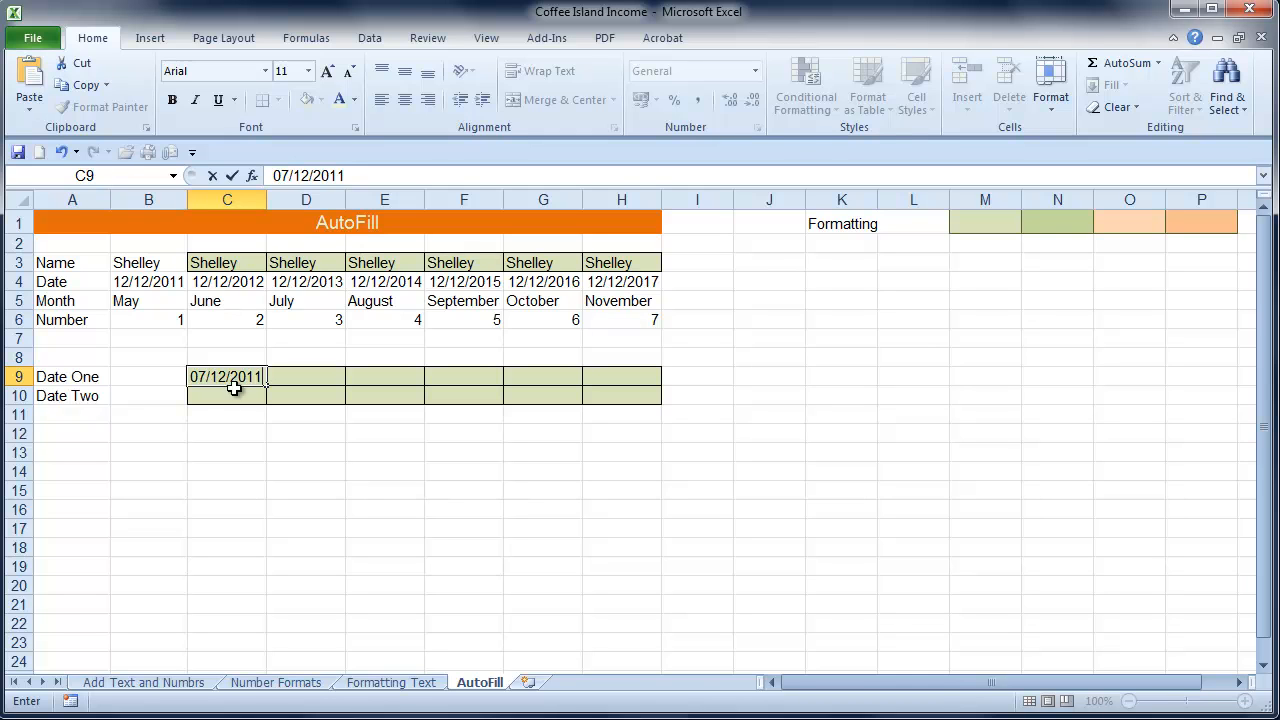
left_click(236, 392)
type("14")
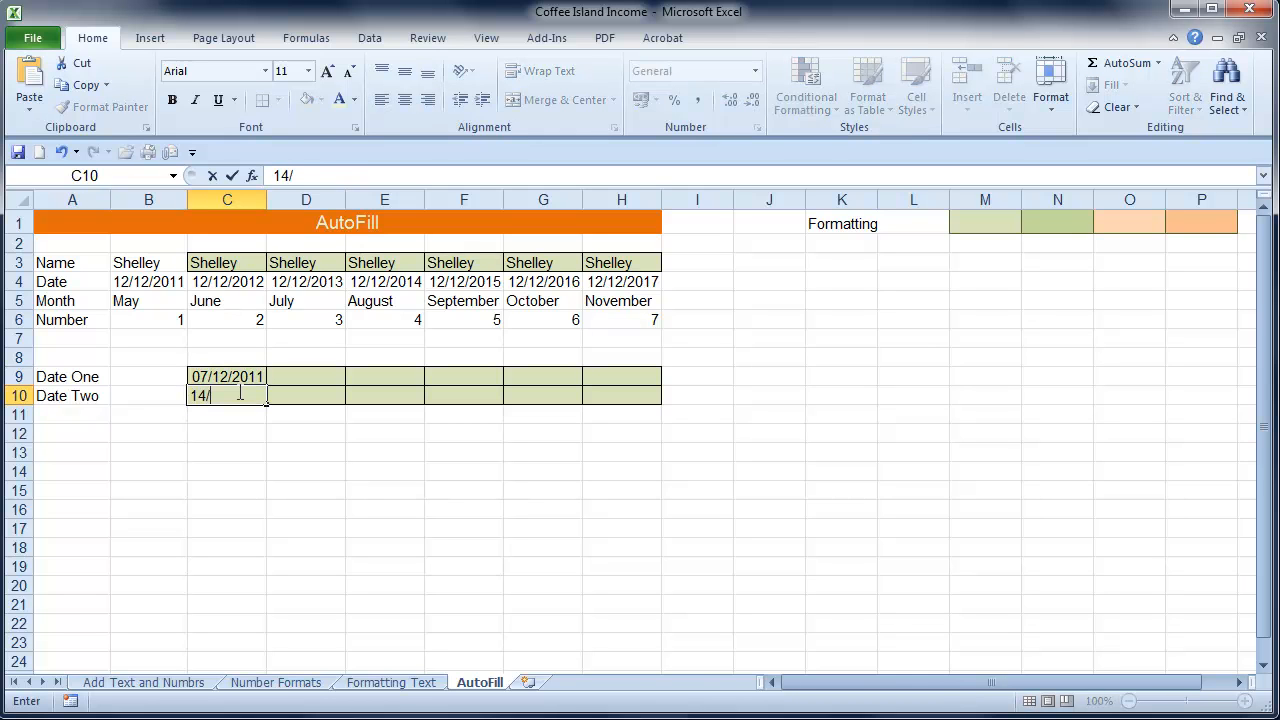
type("/12/2011")
key("Return")
AutoFill the two dates in C9:C10 down to C18 as a weekly series and look at the available fill options
left_click_drag(240, 377, 245, 396)
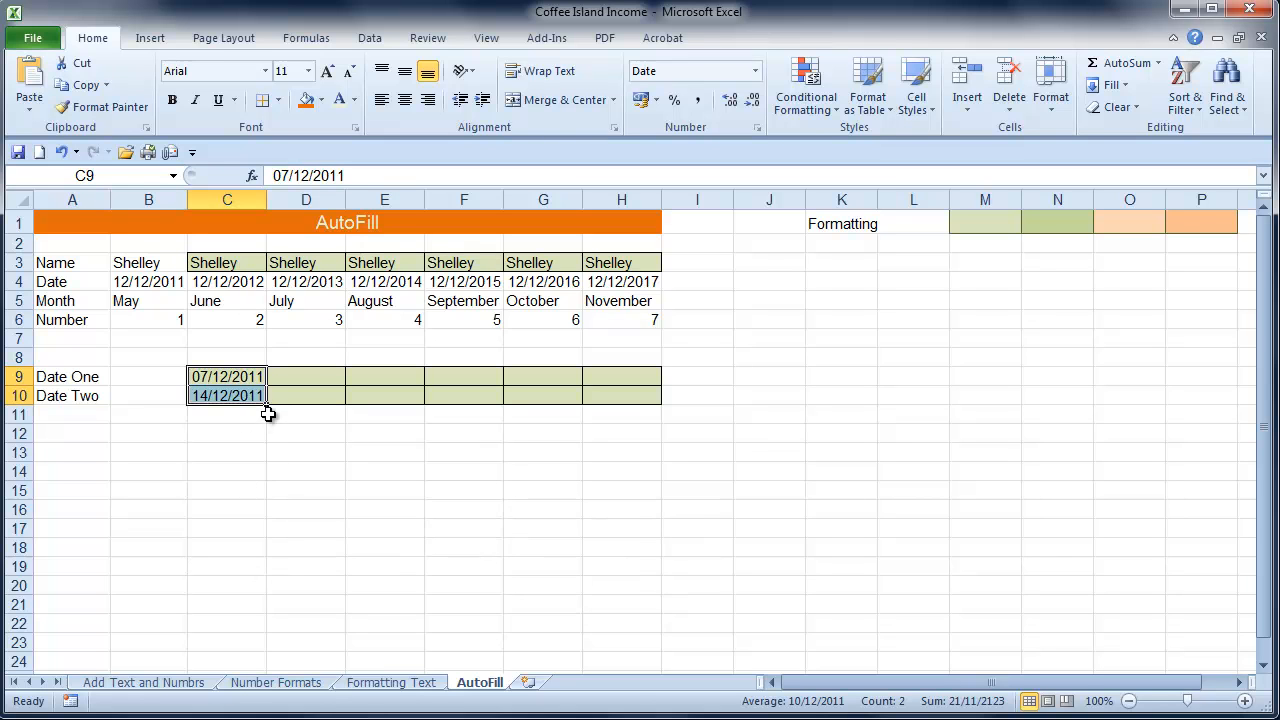
left_click_drag(268, 408, 268, 565)
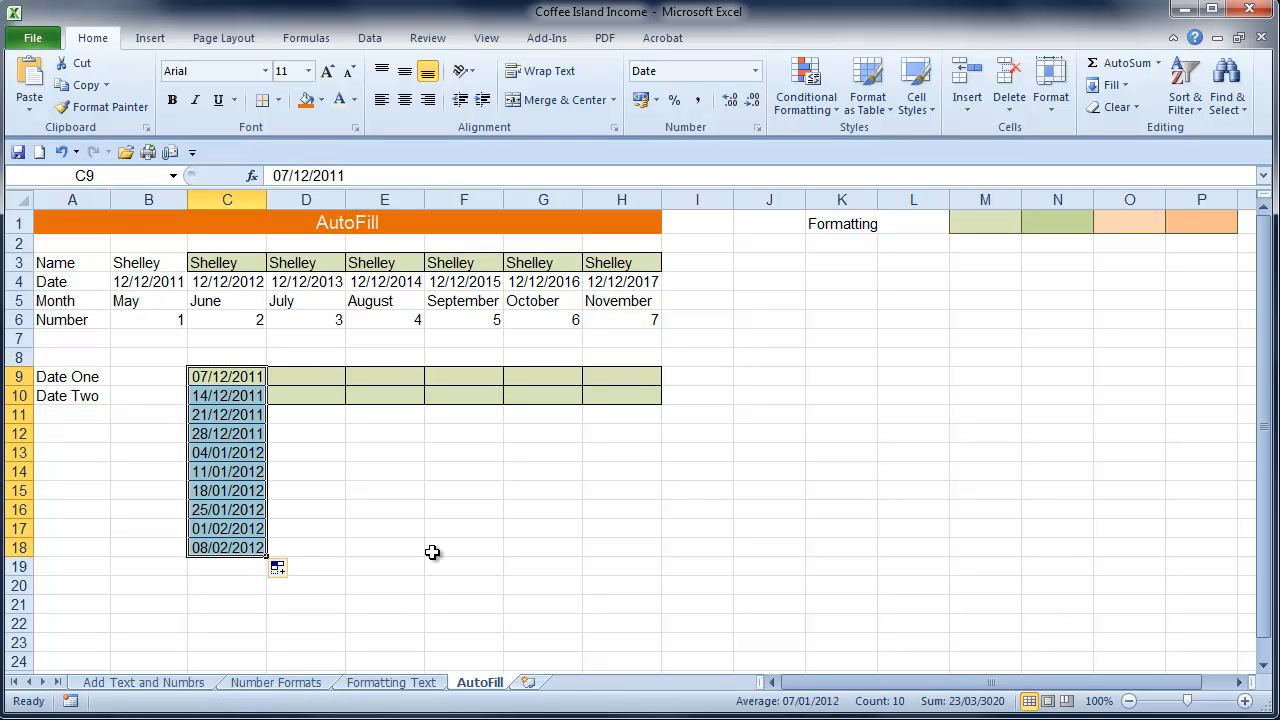
left_click(436, 584)
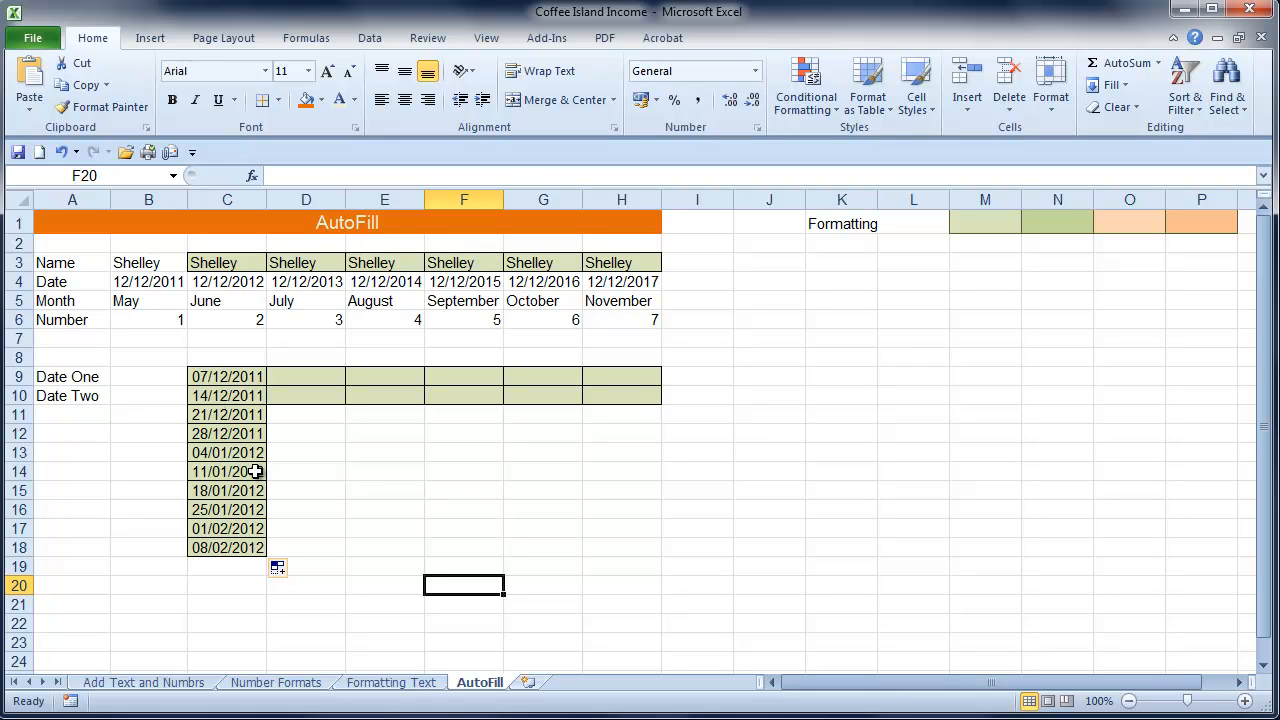
left_click(284, 569)
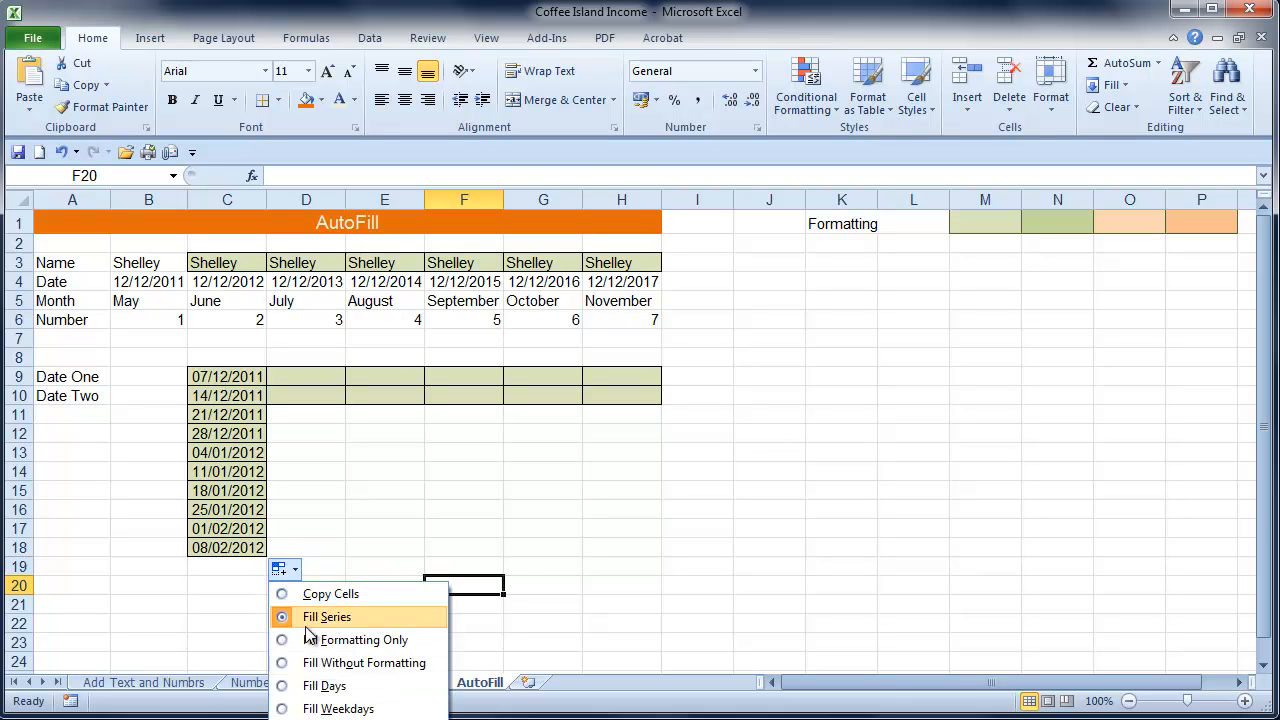
left_click(247, 553)
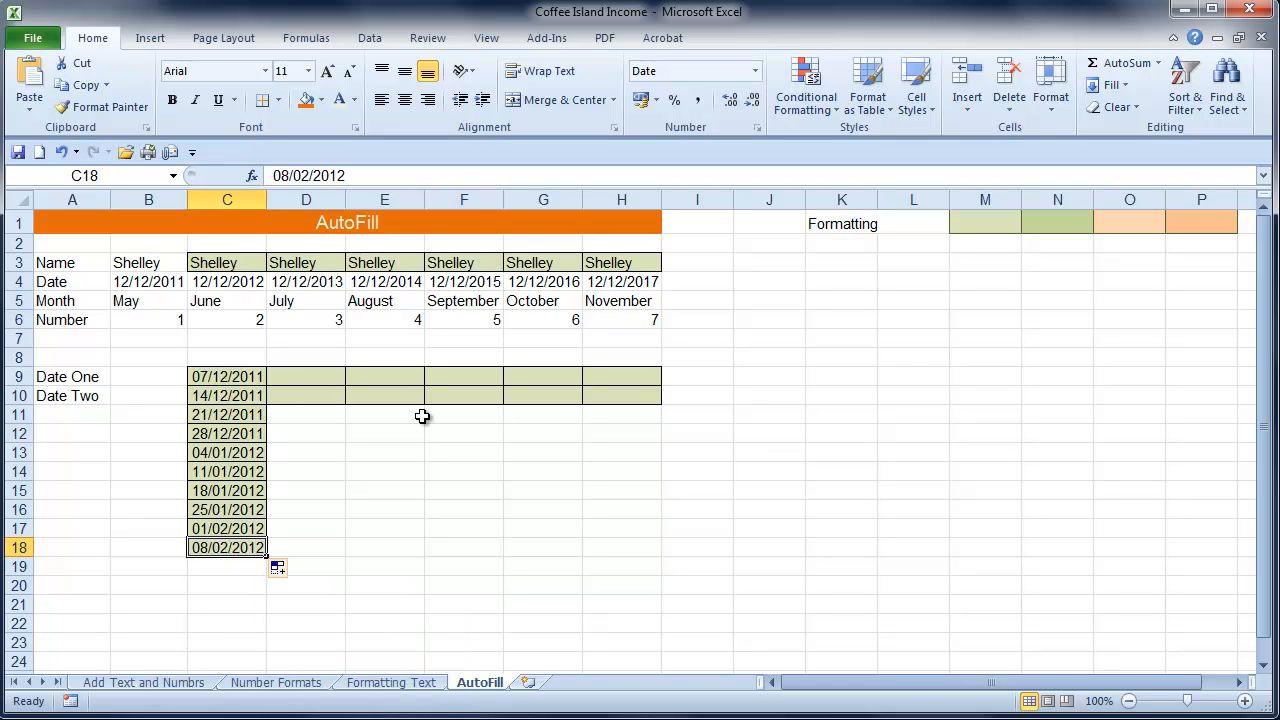
Enter the date 07/12/2011 in E9 and 14/12/2011 in F9
left_click(381, 374)
type("07/12/2011")
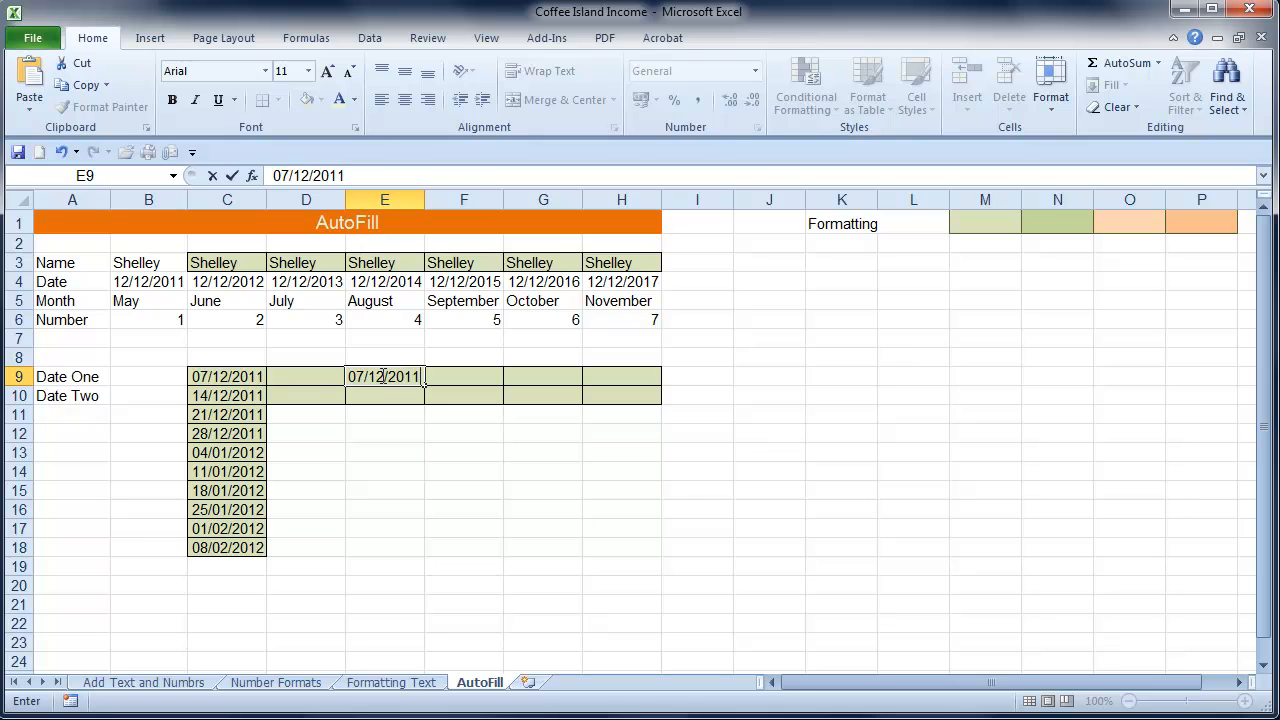
key("Return")
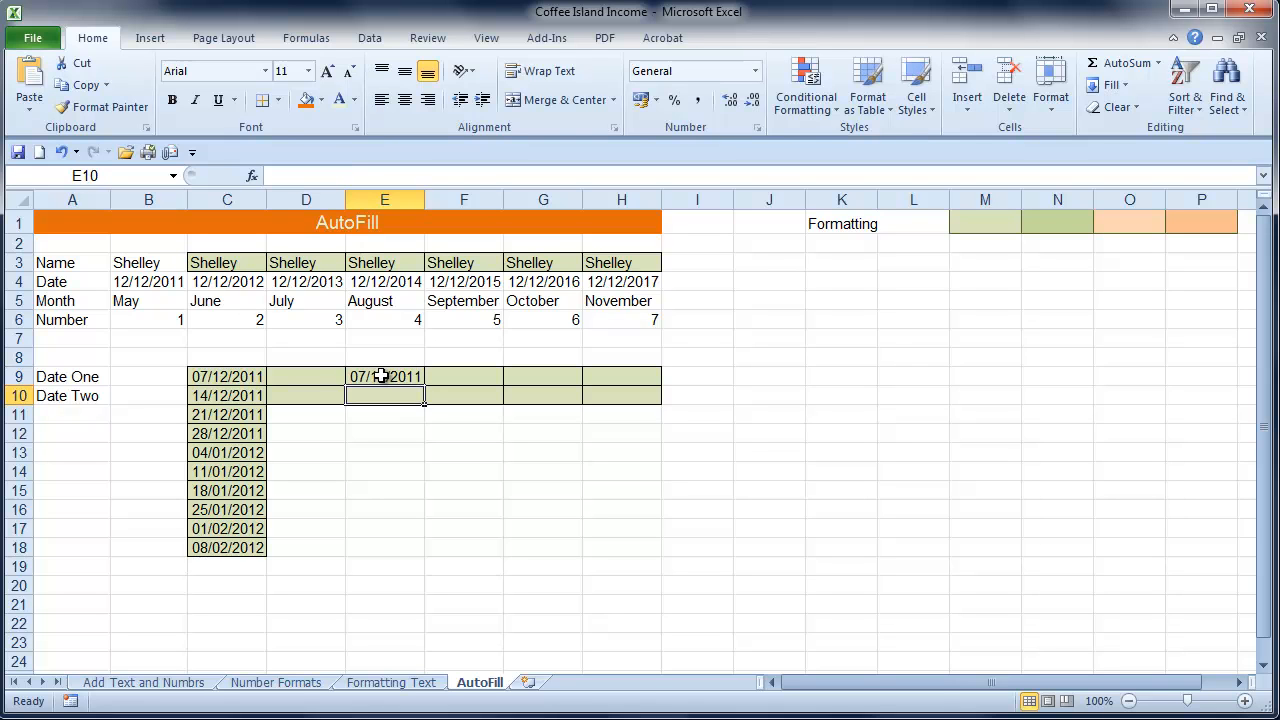
key("Right")
key("Up")
type("14/")
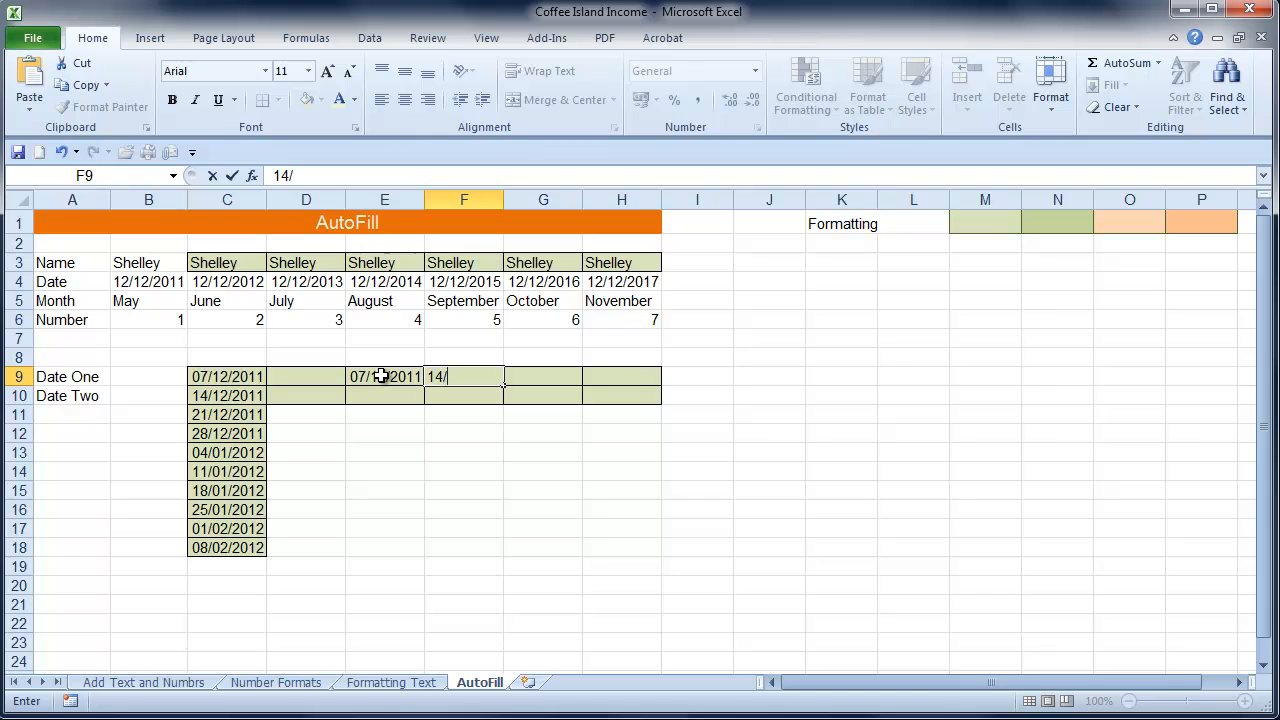
type("12/2011")
key("Return")
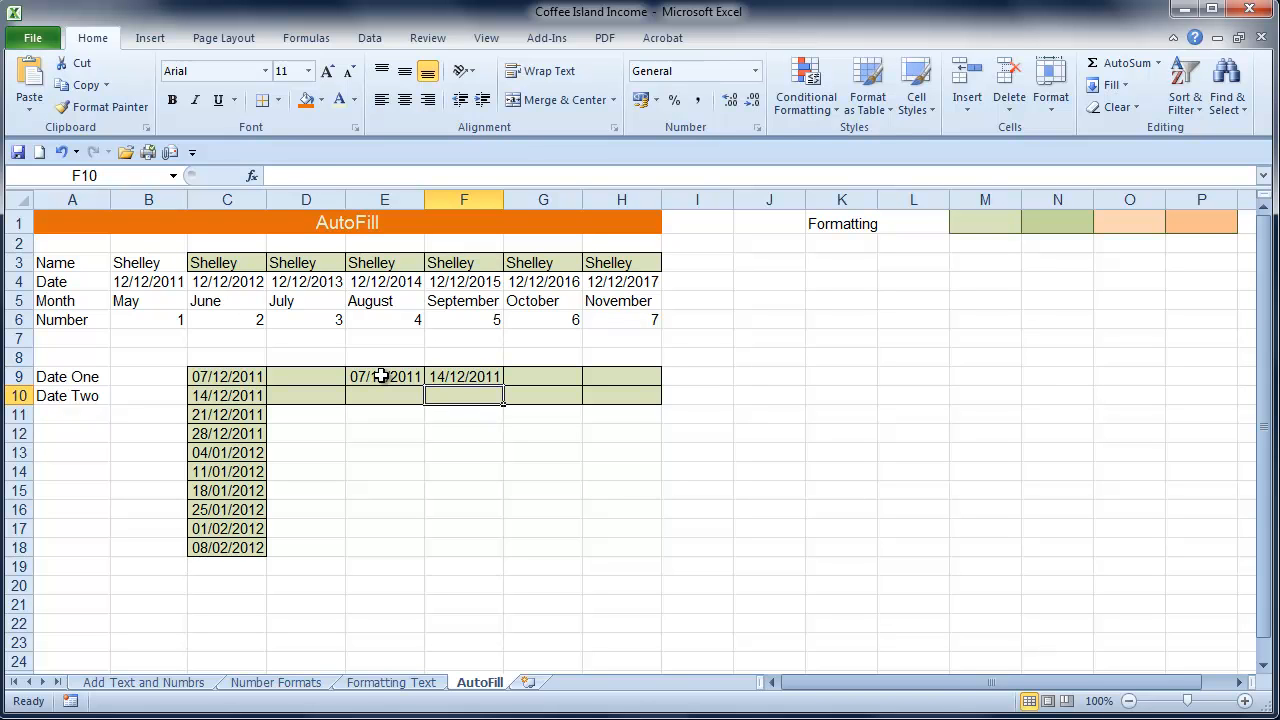
AutoFill the dates in E9:F9 across to J9 and widen columns I and J to fit the dates
left_click_drag(390, 376, 824, 384)
left_click(712, 378)
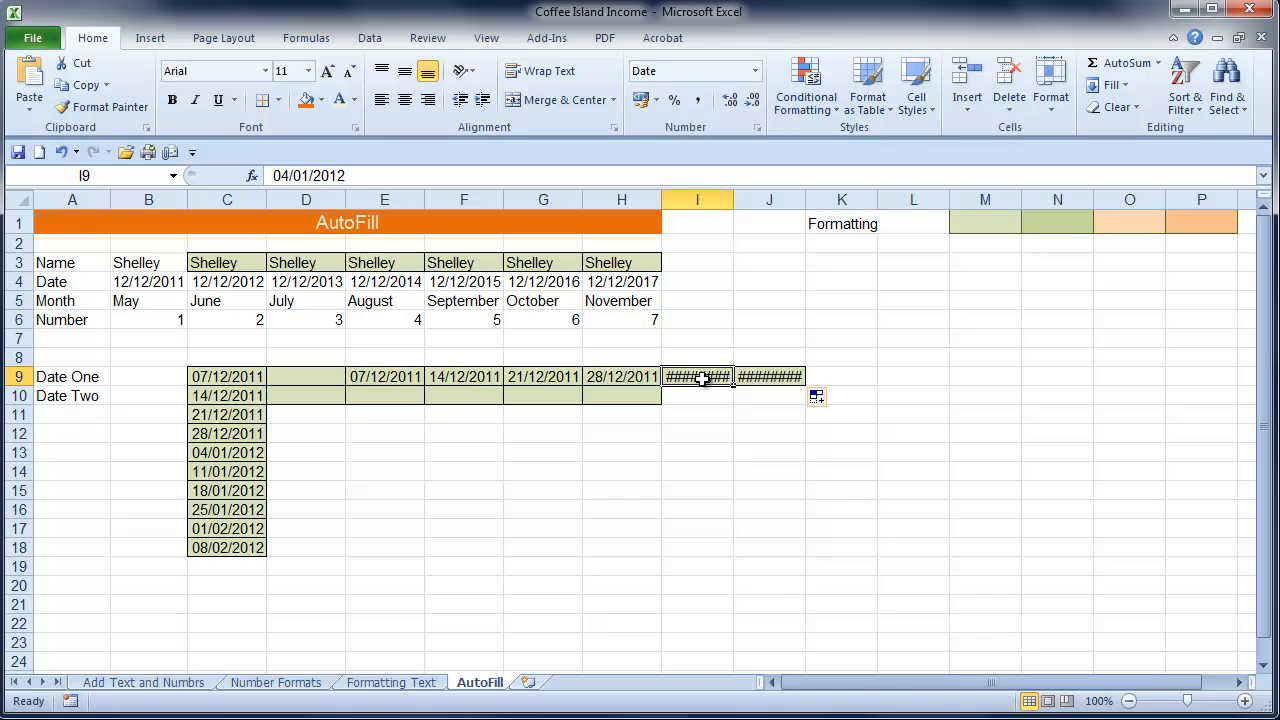
left_click_drag(680, 200, 741, 201)
left_click(748, 484)
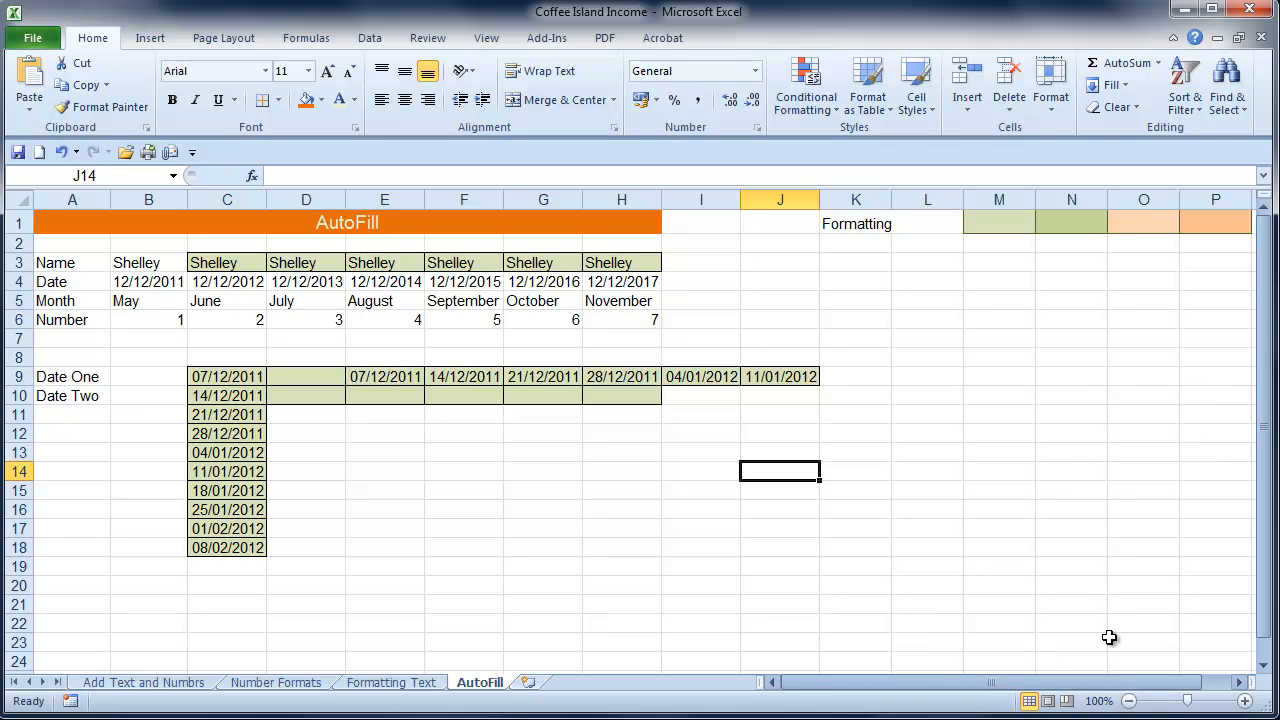
AutoFill the green and orange cell formatting of M1:P1 down to row 17
left_click(994, 243)
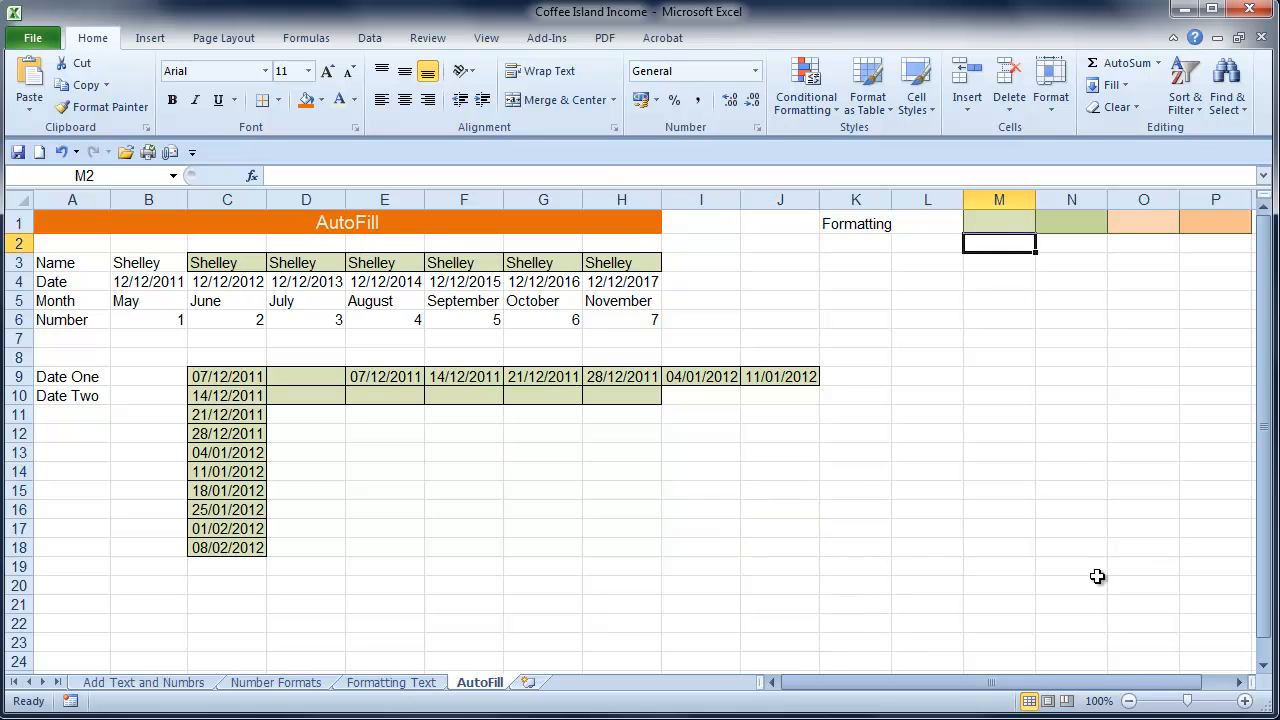
left_click(1240, 682)
left_click(1240, 682)
left_click(1240, 682)
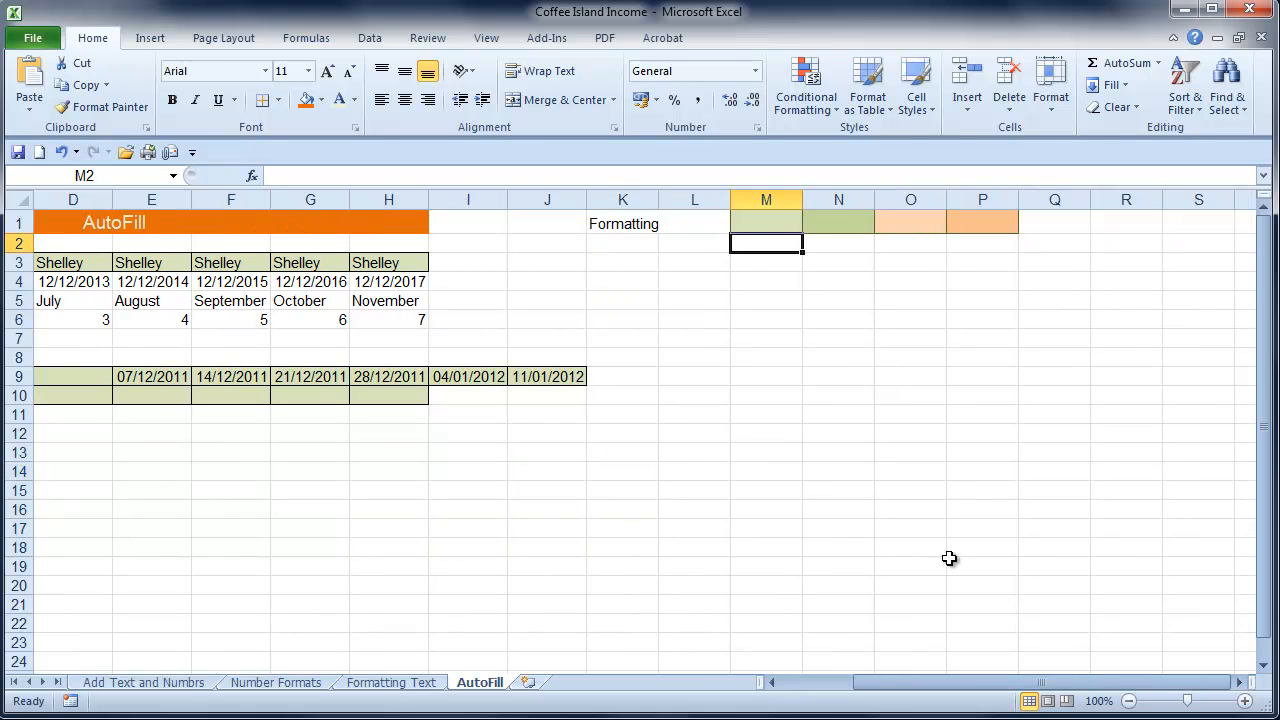
left_click(1080, 321)
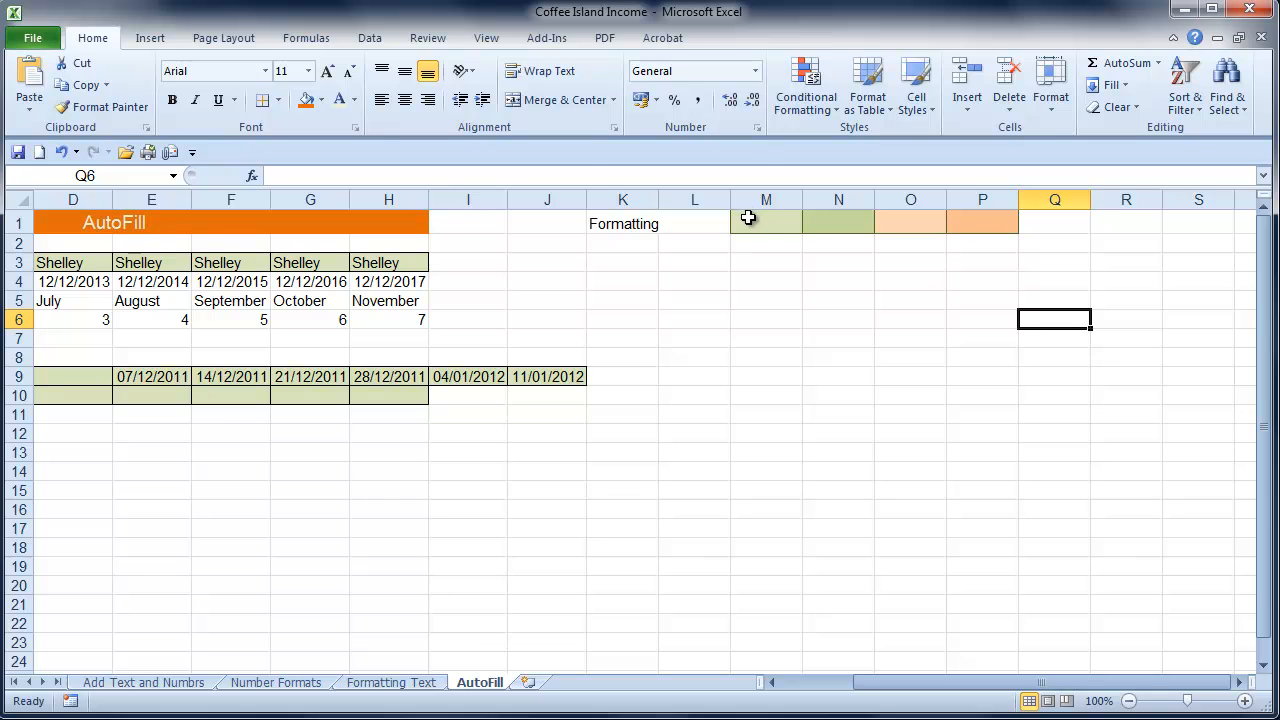
left_click_drag(772, 221, 971, 229)
left_click(964, 291)
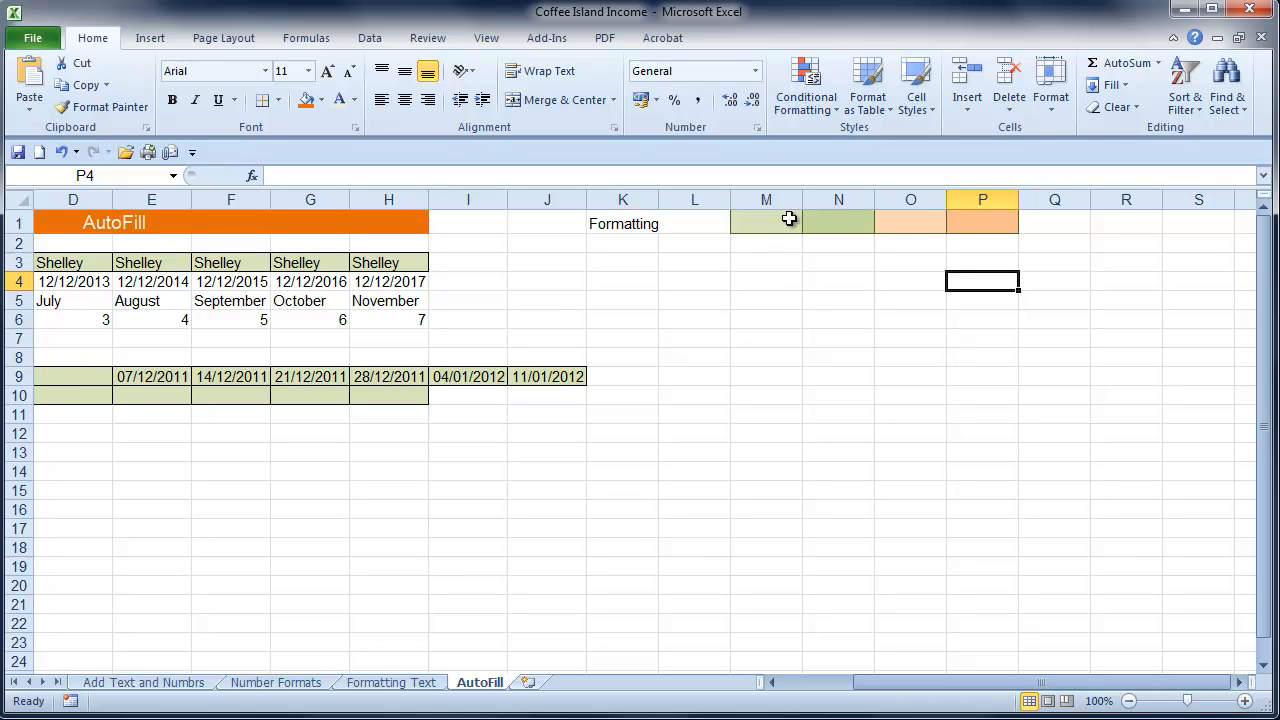
left_click_drag(768, 224, 1051, 546)
left_click(1140, 510)
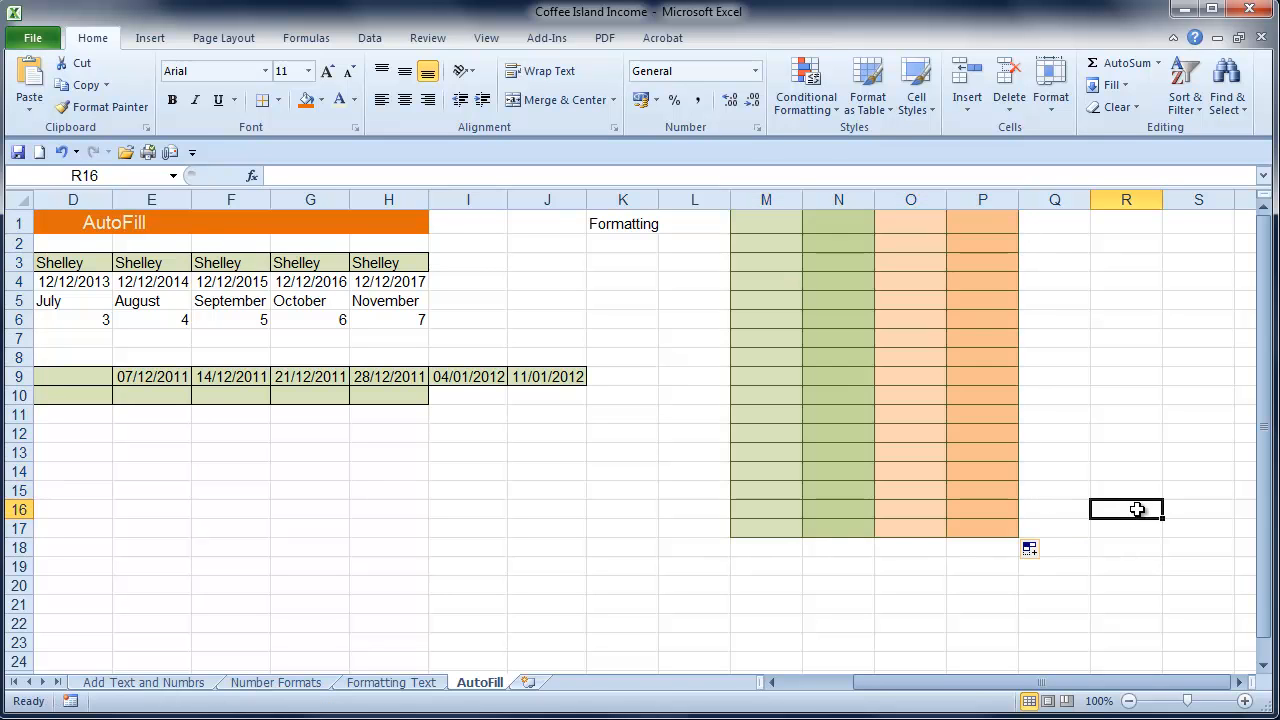
AutoFill the coloured formatting block M1:P17 across to column W
left_click(752, 224)
left_click_drag(752, 224, 1250, 518)
left_click(764, 586)
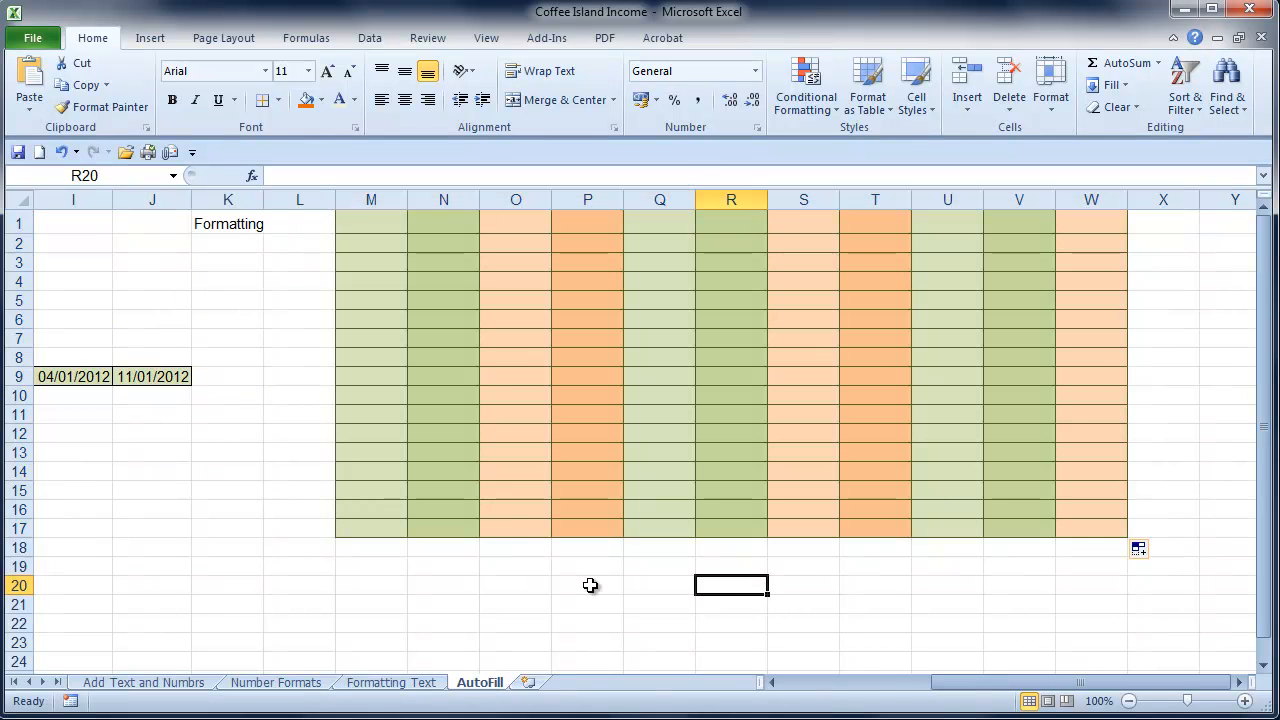
left_click_drag(992, 682, 830, 708)
left_click(347, 541)
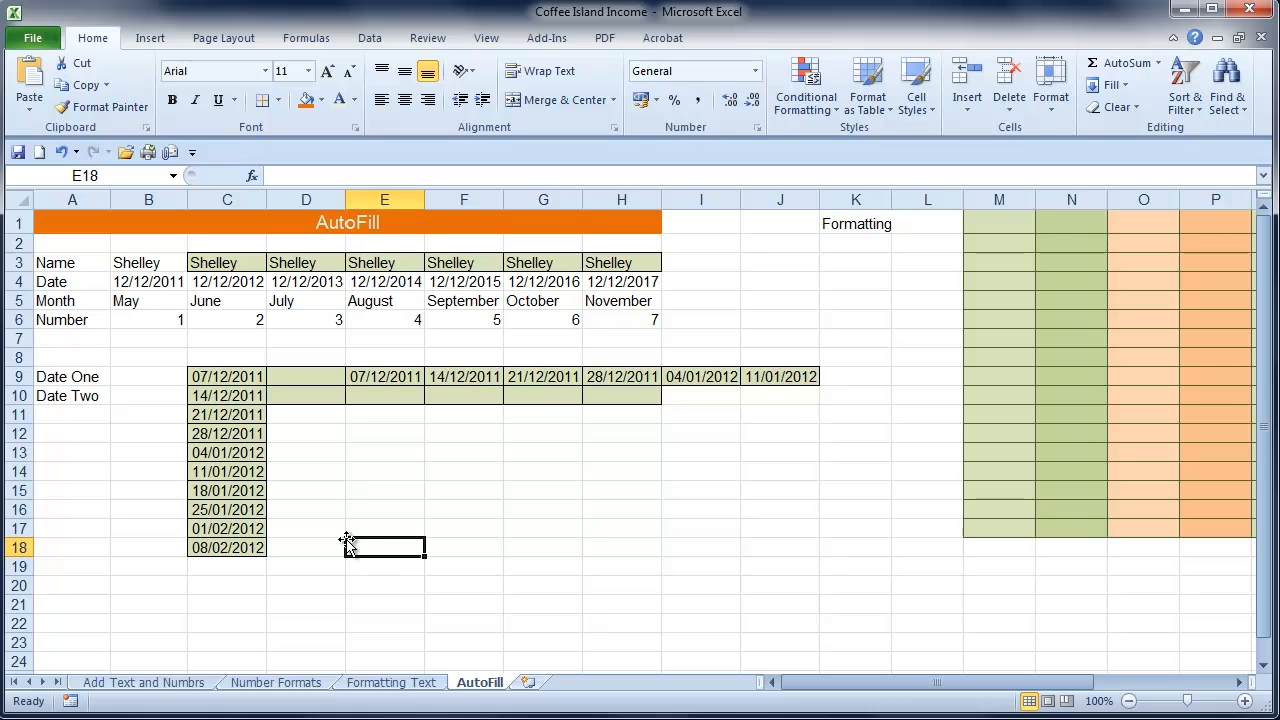